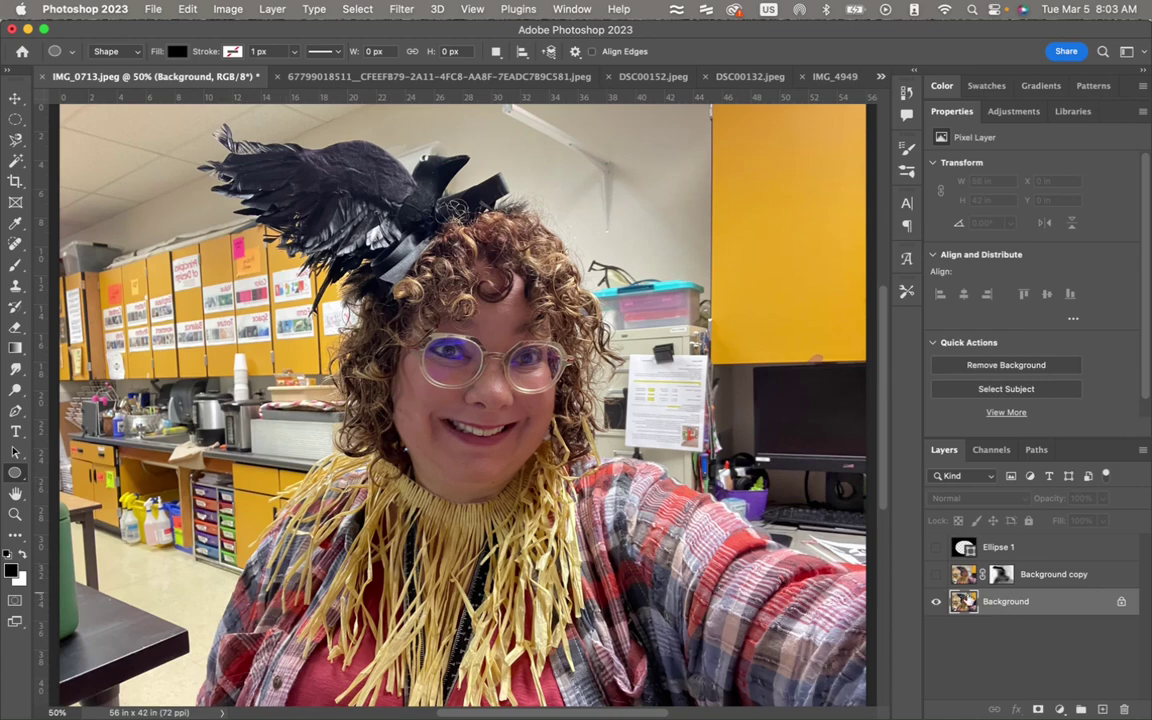
- Compare the original photo with the blur and vignette edits by toggling the visibility of the Background copy and Ellipse 1 layers
click(936, 574)
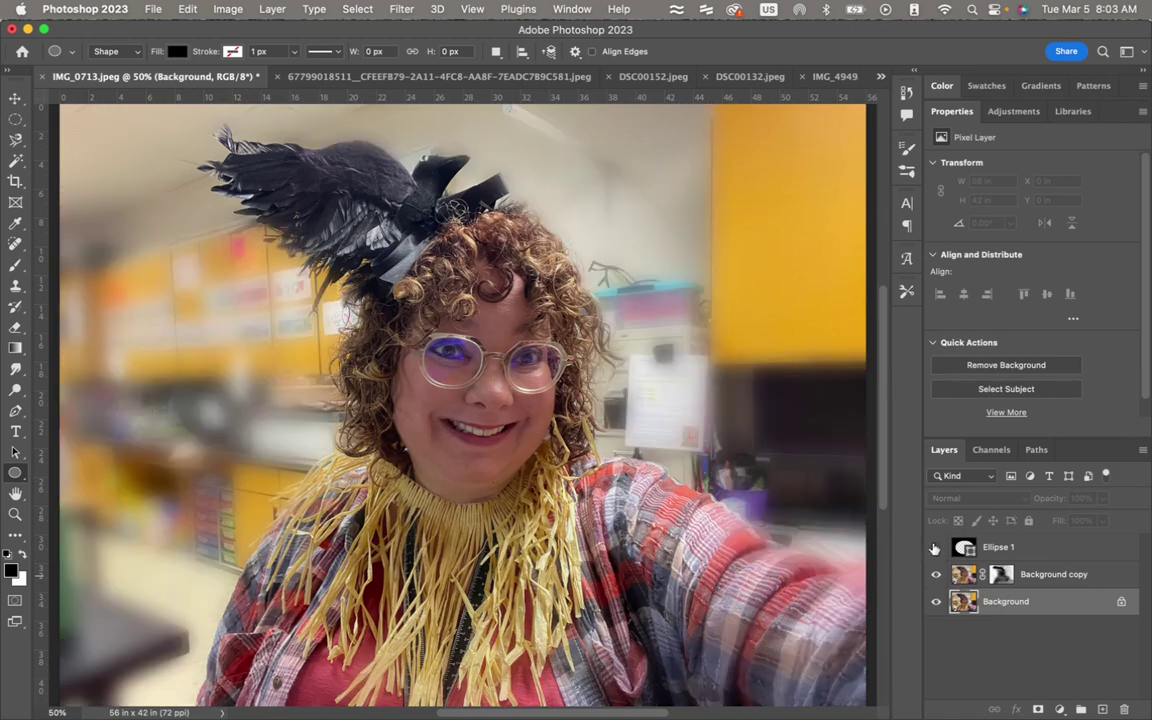
click(935, 547)
click(936, 578)
click(936, 578)
click(936, 578)
click(936, 578)
click(936, 576)
click(935, 580)
click(936, 549)
click(936, 552)
click(936, 552)
click(936, 551)
click(936, 551)
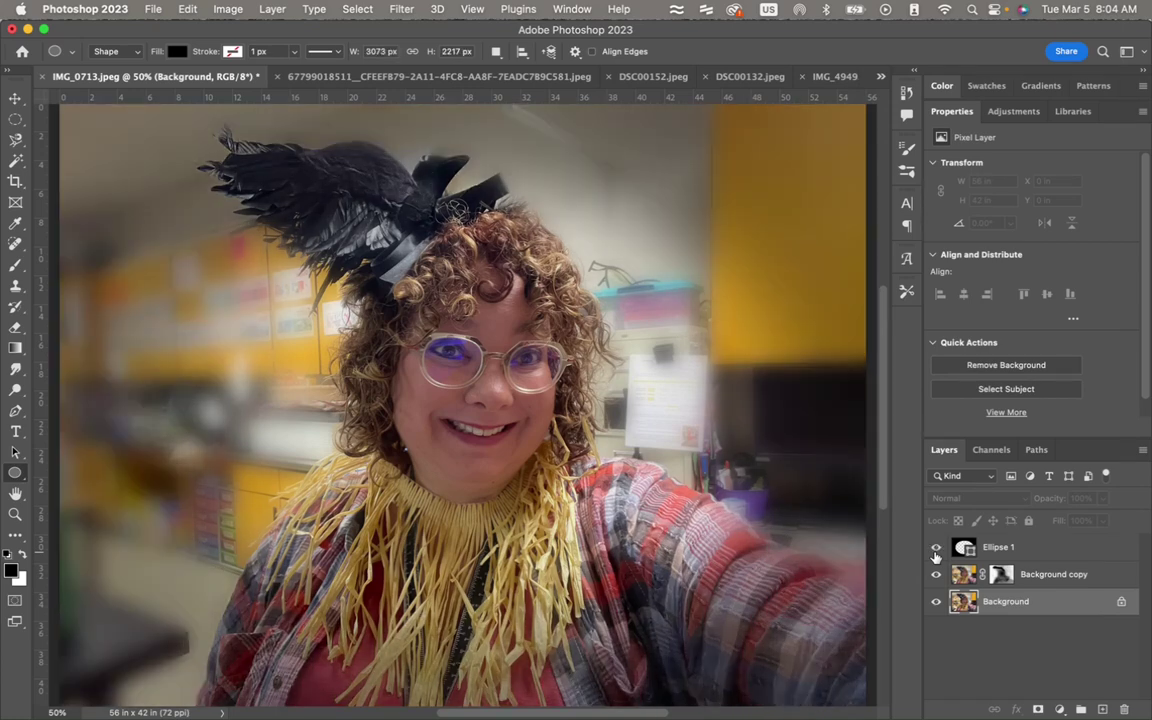
click(936, 551)
click(936, 574)
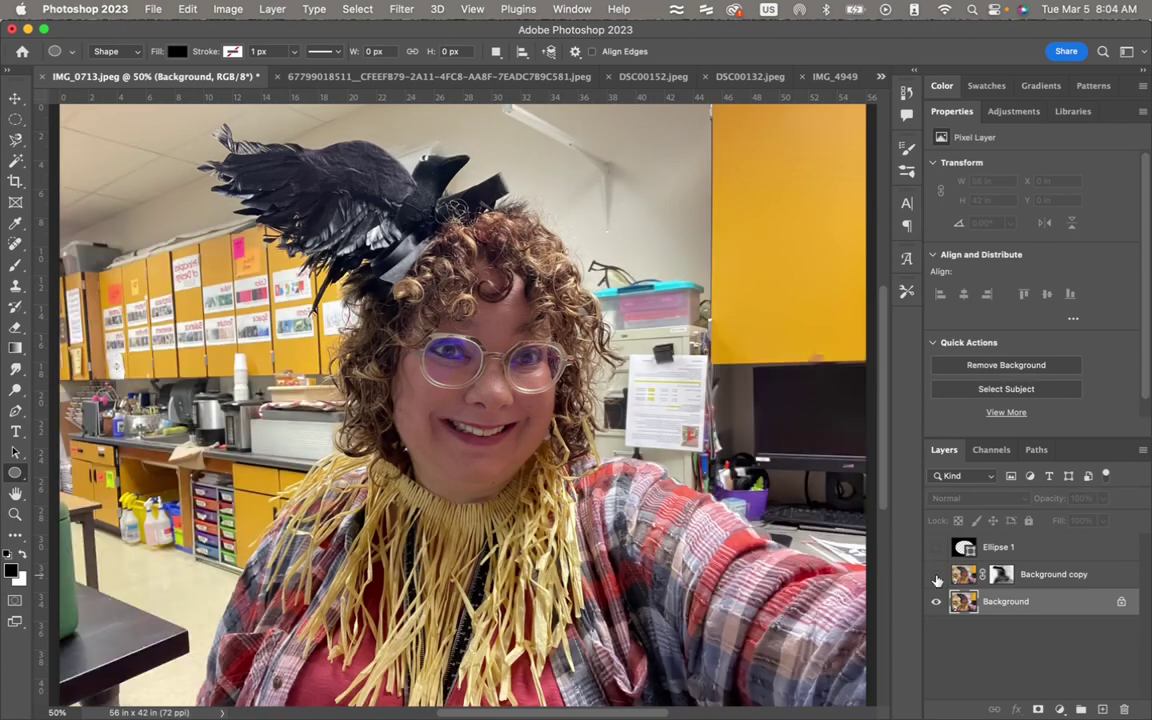
- Delete the Background copy and Ellipse 1 layers, leaving only the Background layer
click(1000, 574)
key(BackSpace)
click(998, 547)
key(BackSpace)
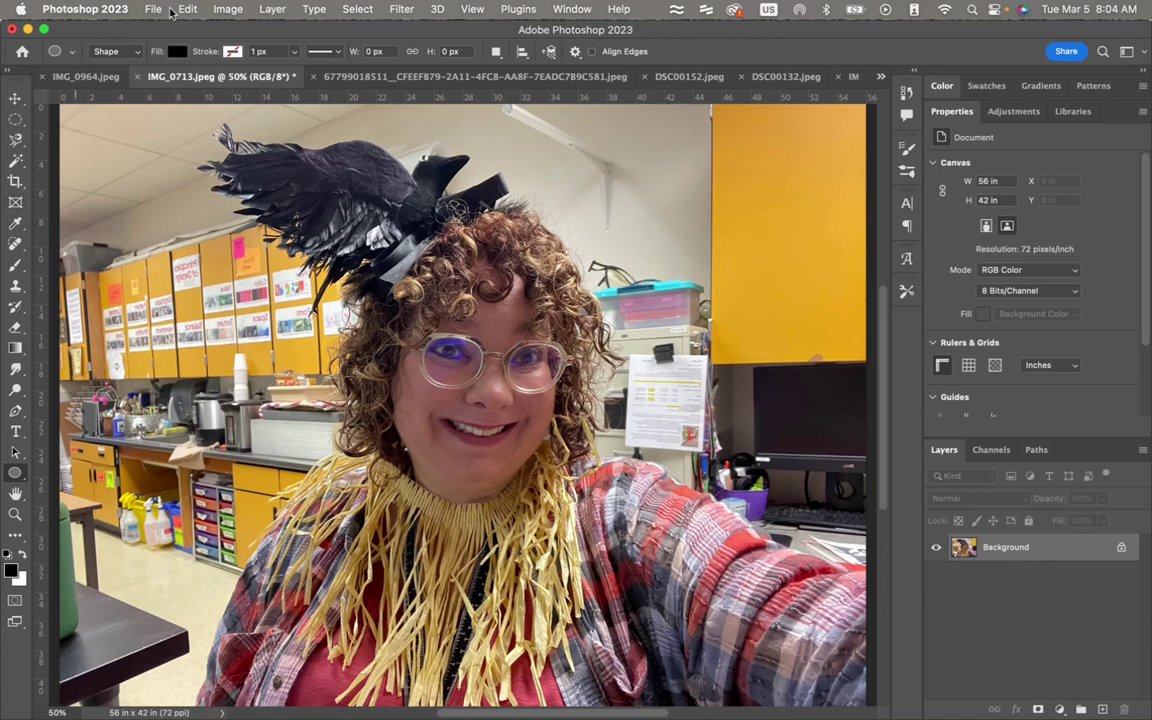
- Save the photo in Photoshop format as a cloud document named selctivefocus_IMG_0713
click(154, 9)
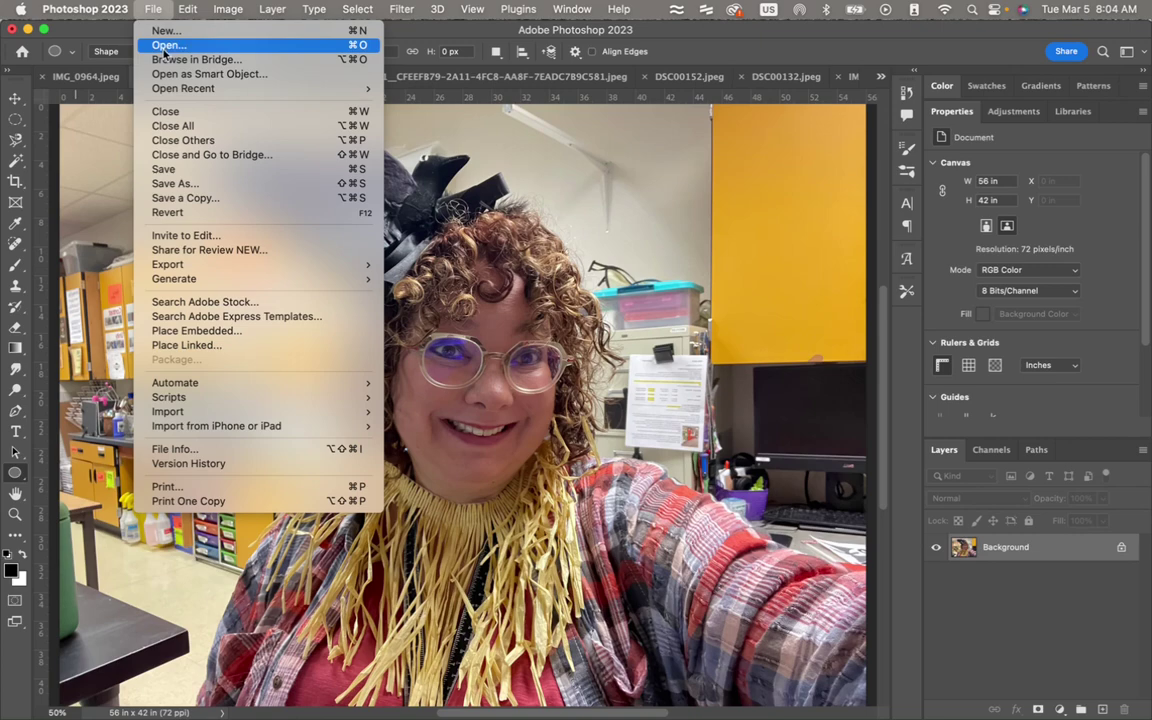
click(175, 184)
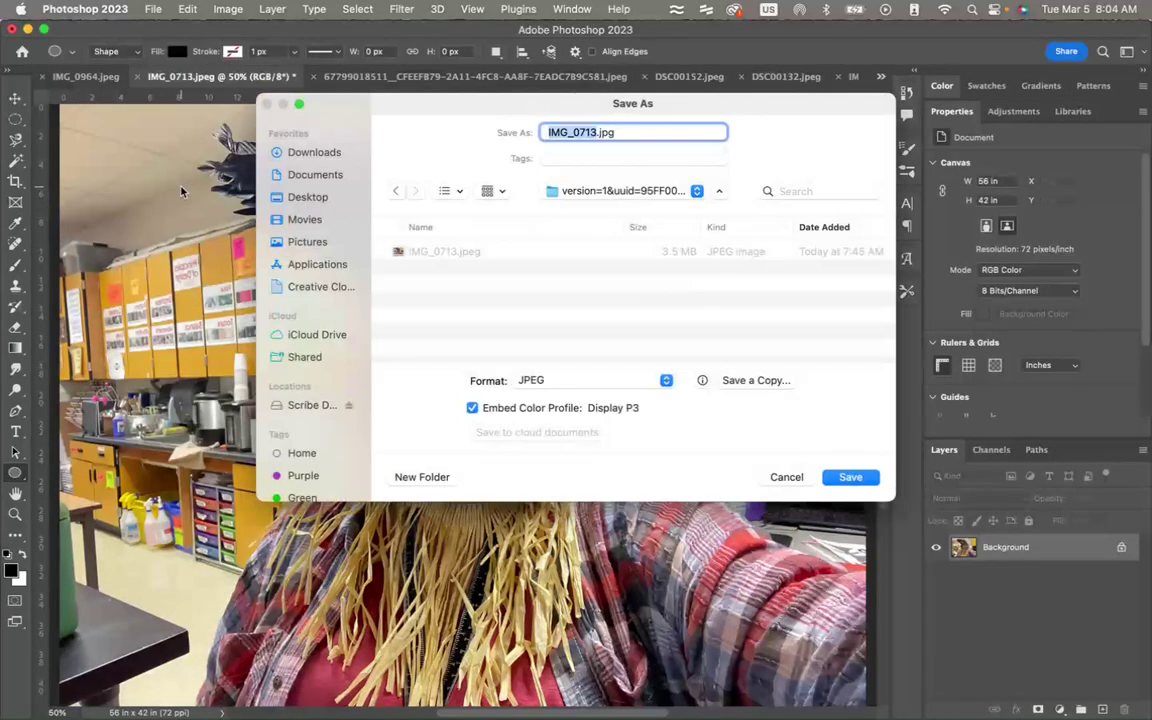
text(selct)
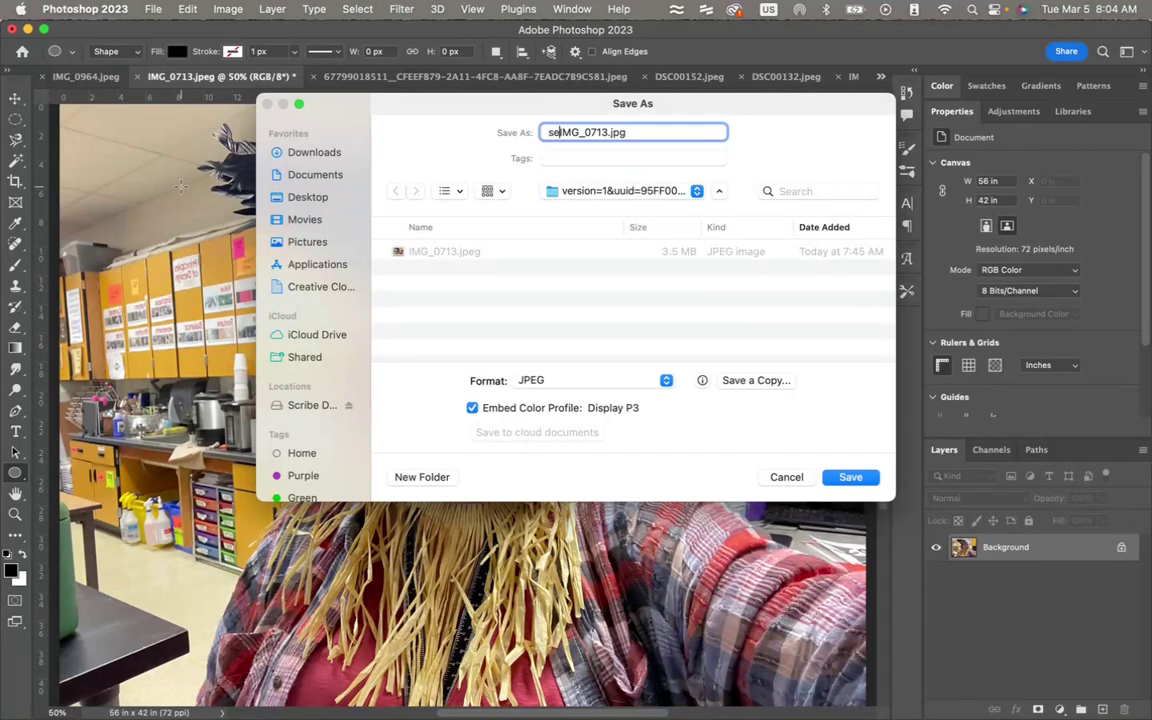
text(ivefocus)
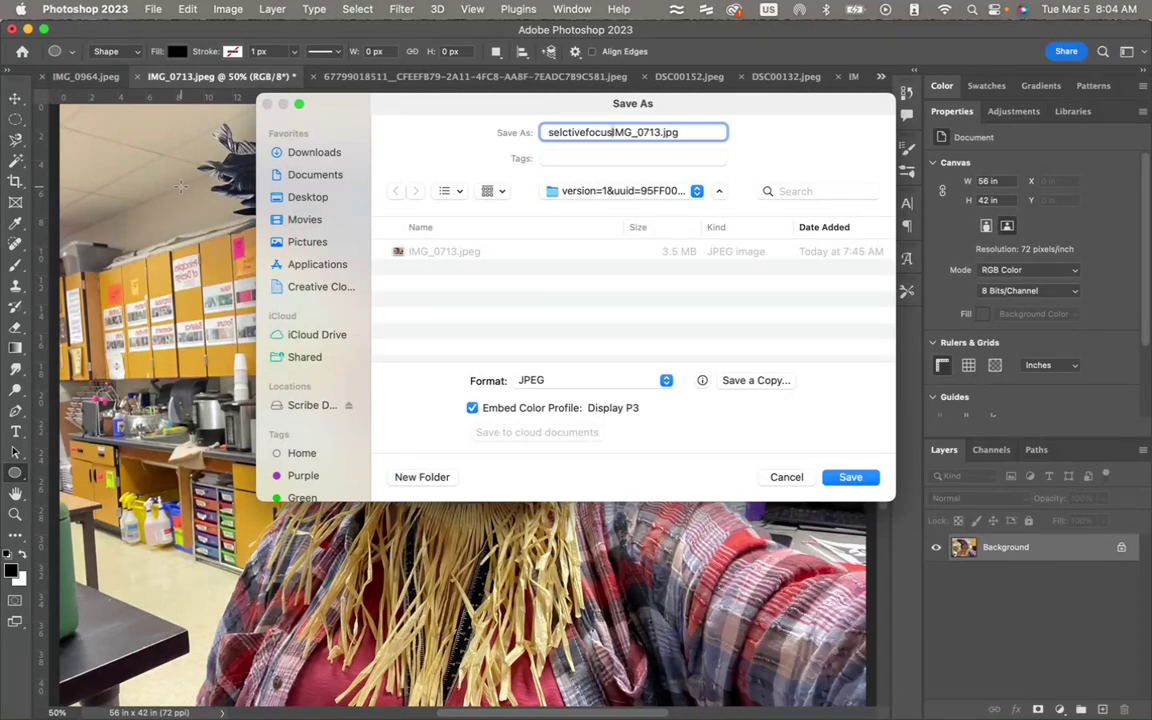
text(_)
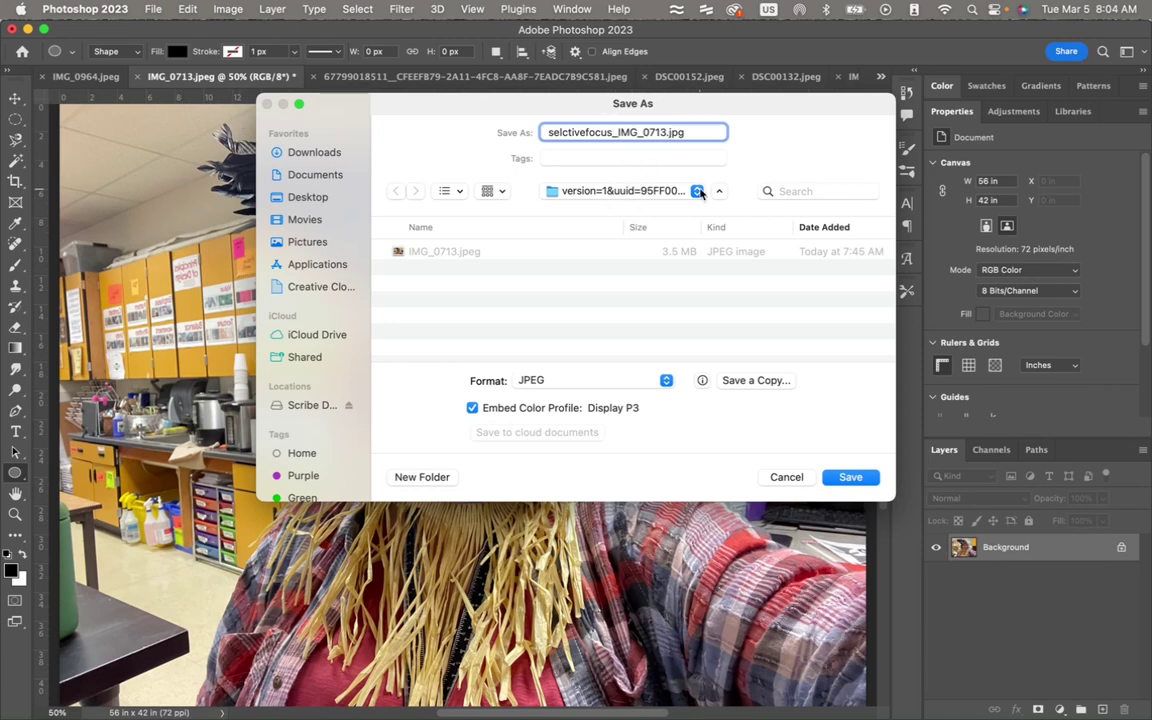
click(324, 175)
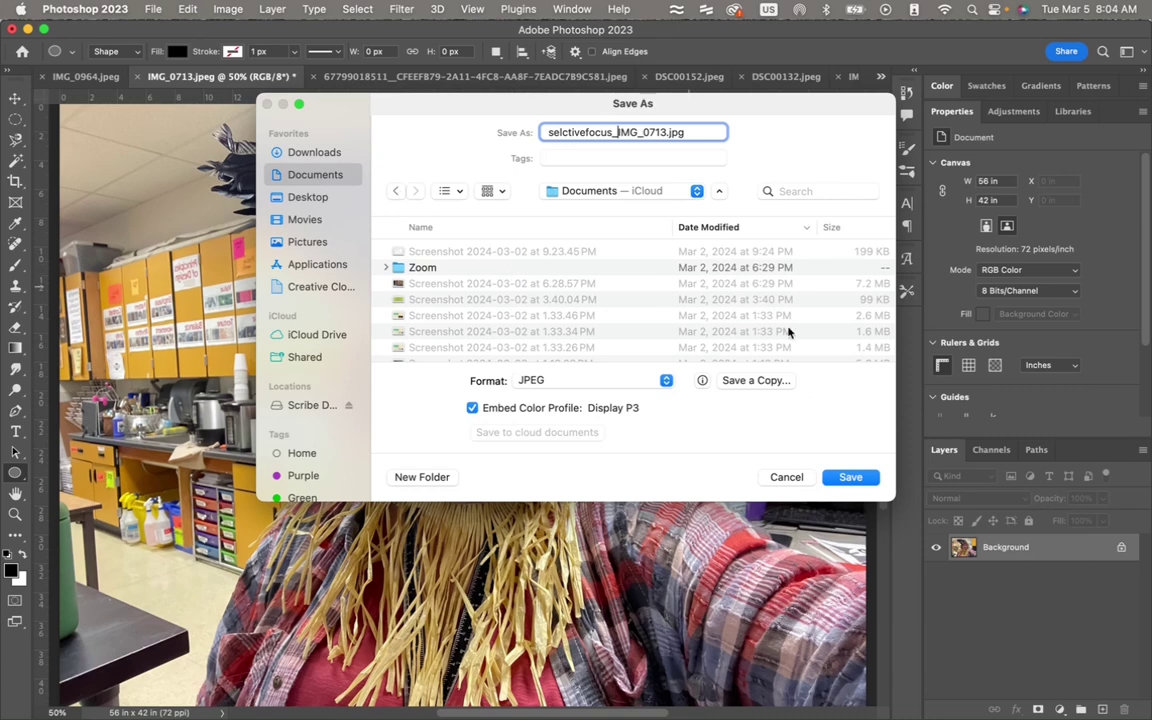
click(660, 380)
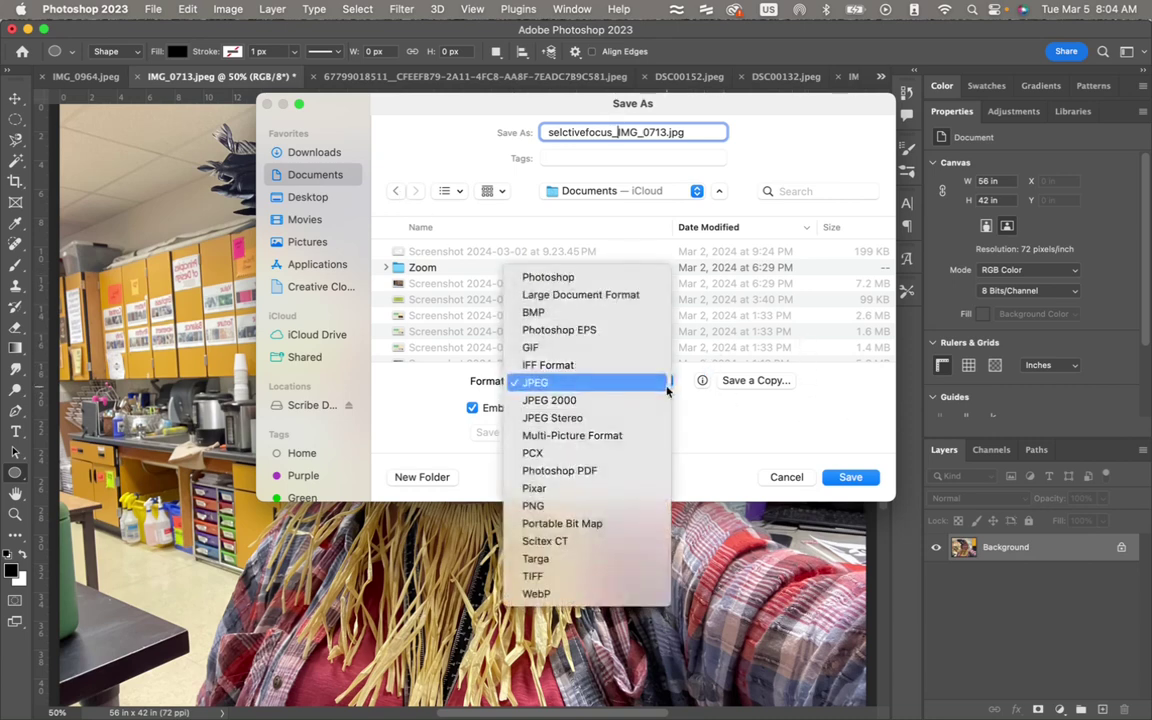
click(651, 278)
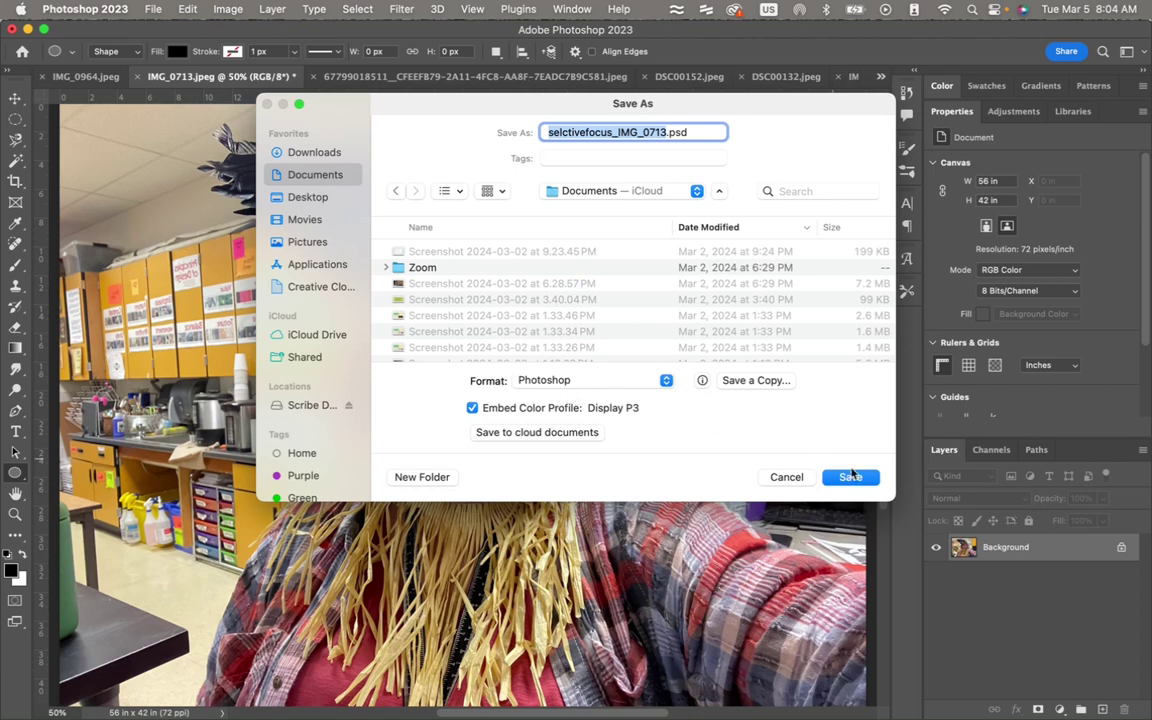
click(537, 432)
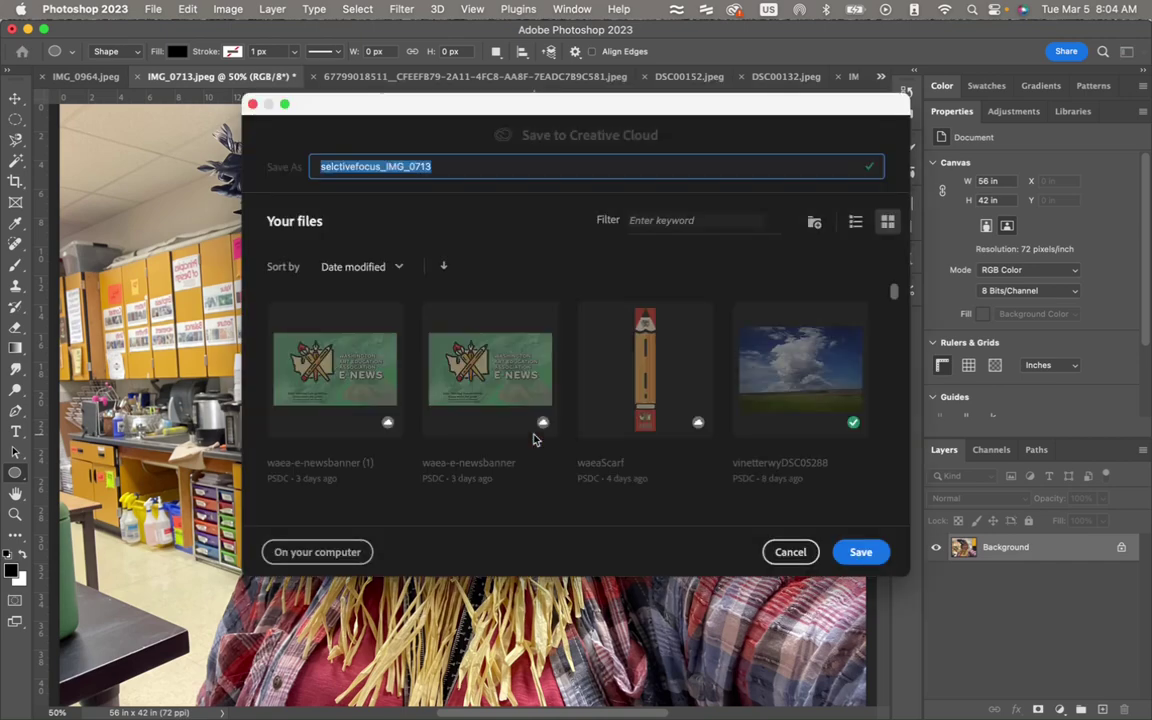
click(864, 554)
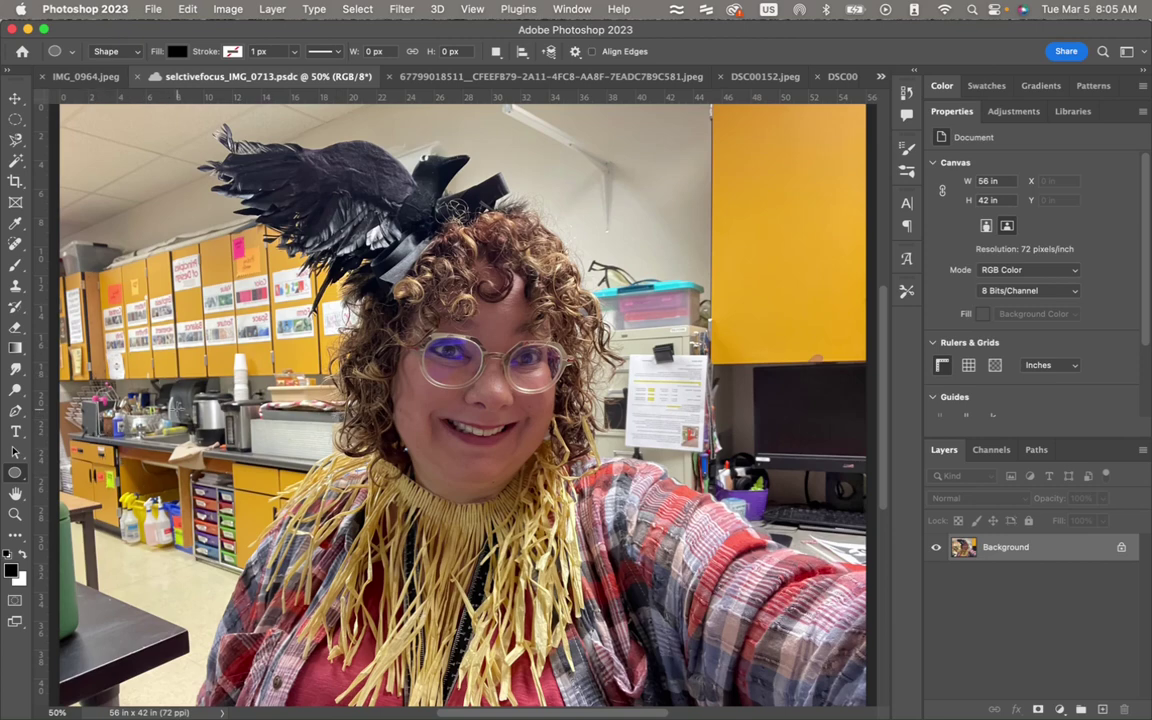
- Duplicate the Background layer as Background copy and add a layer mask to the duplicate
right_click(1010, 556)
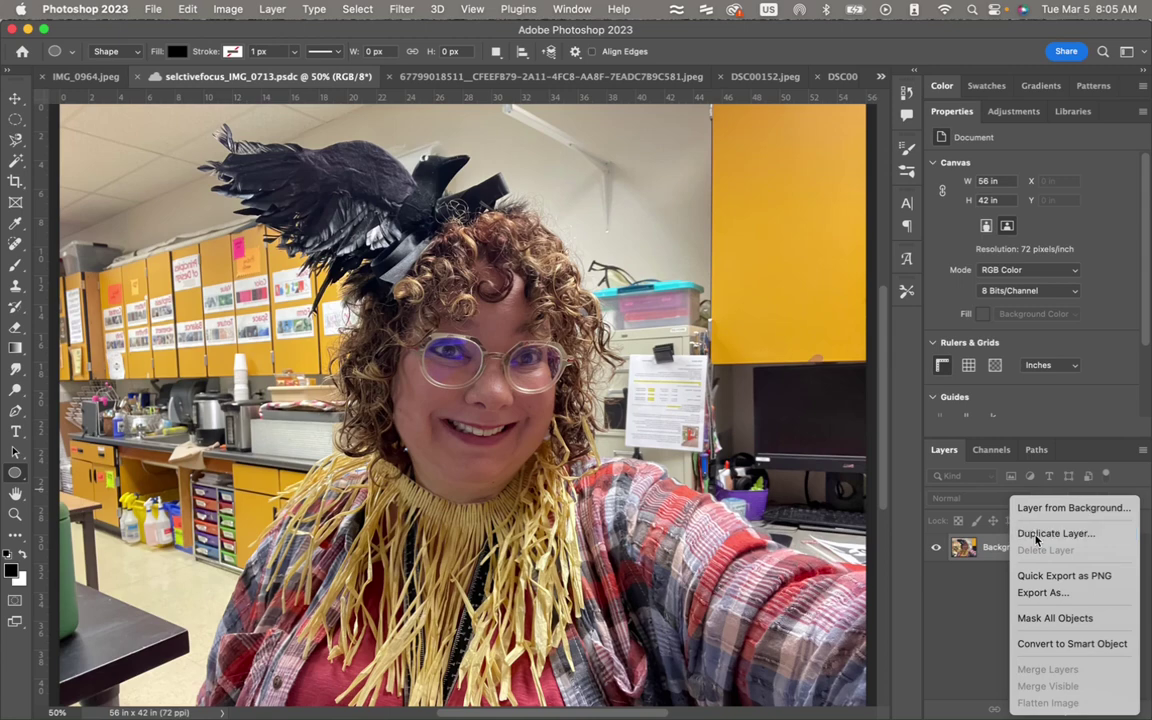
click(1055, 534)
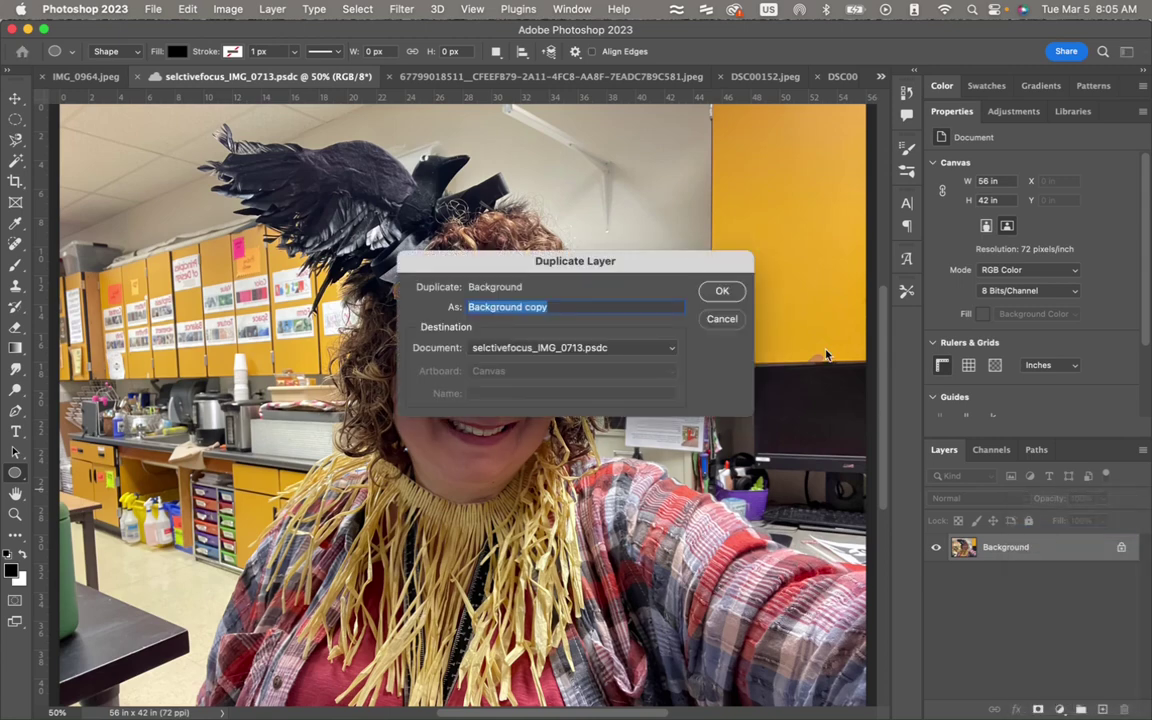
click(722, 291)
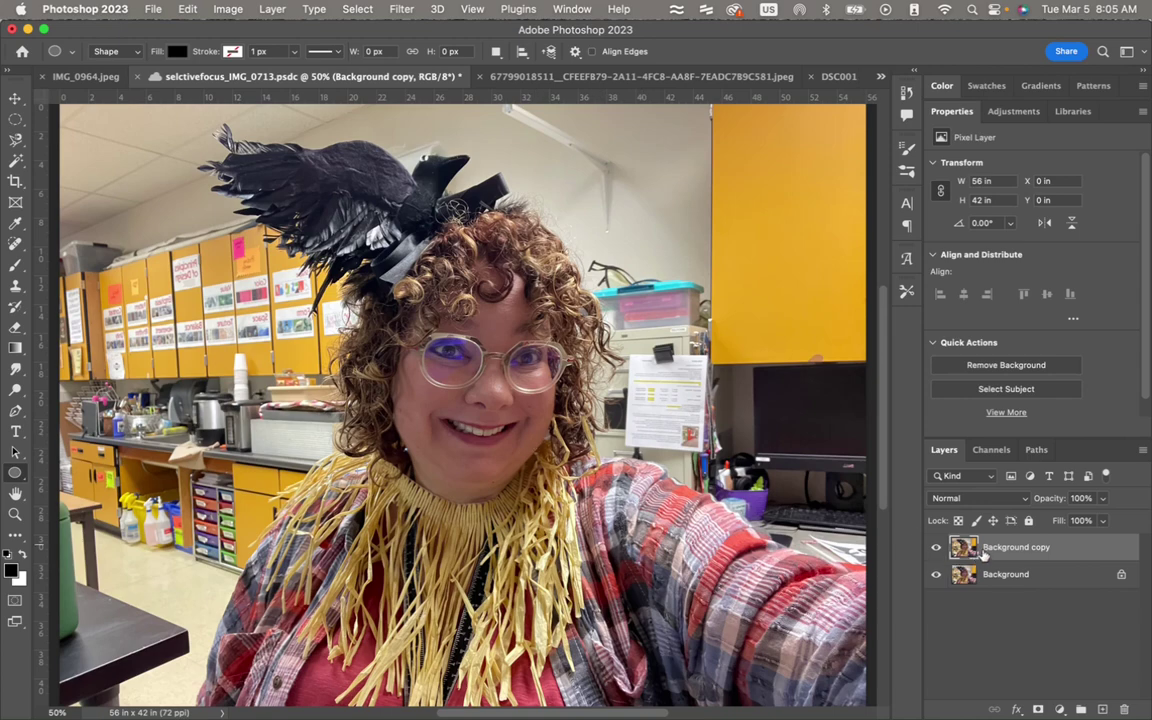
click(1013, 111)
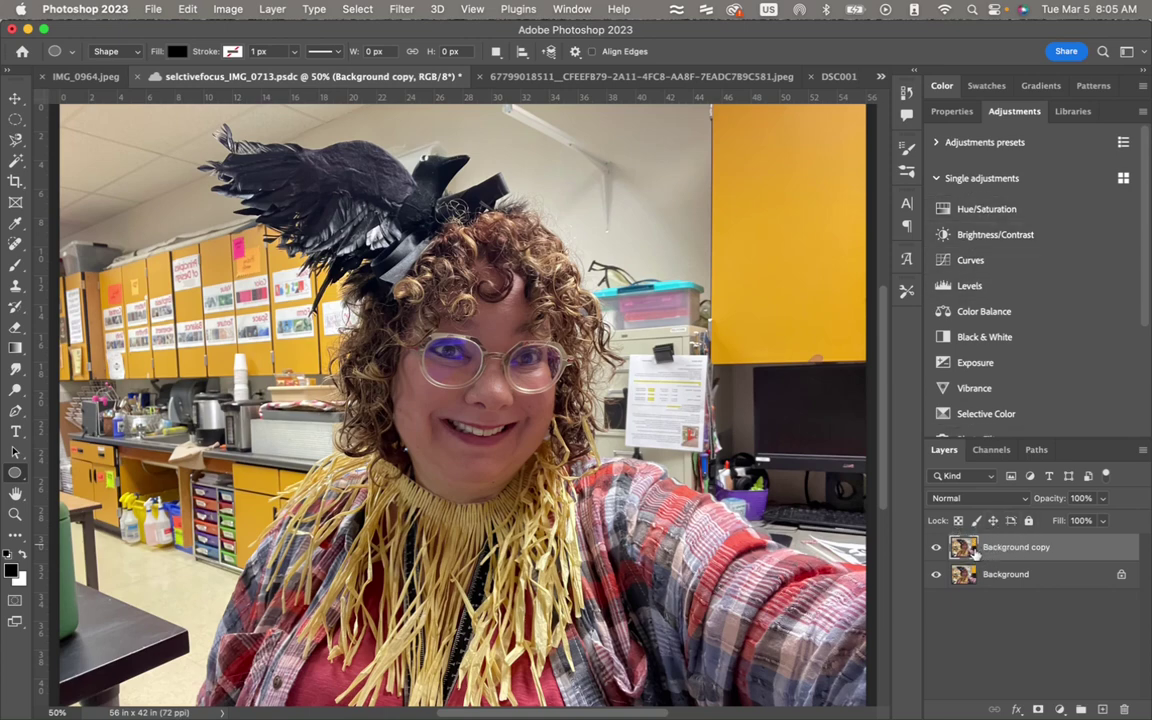
click(1038, 706)
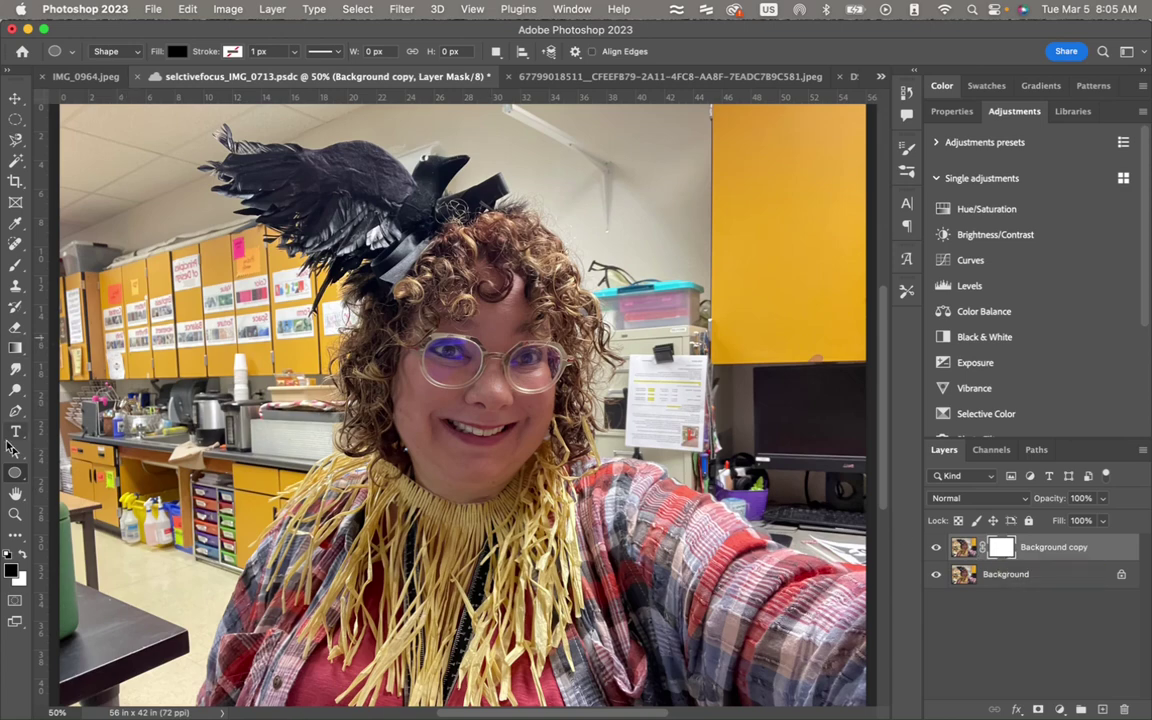
- Draw a black-to-white radial gradient on the mask from the face out to the shoulder, checking it with the Background layer temporarily hidden
click(15, 473)
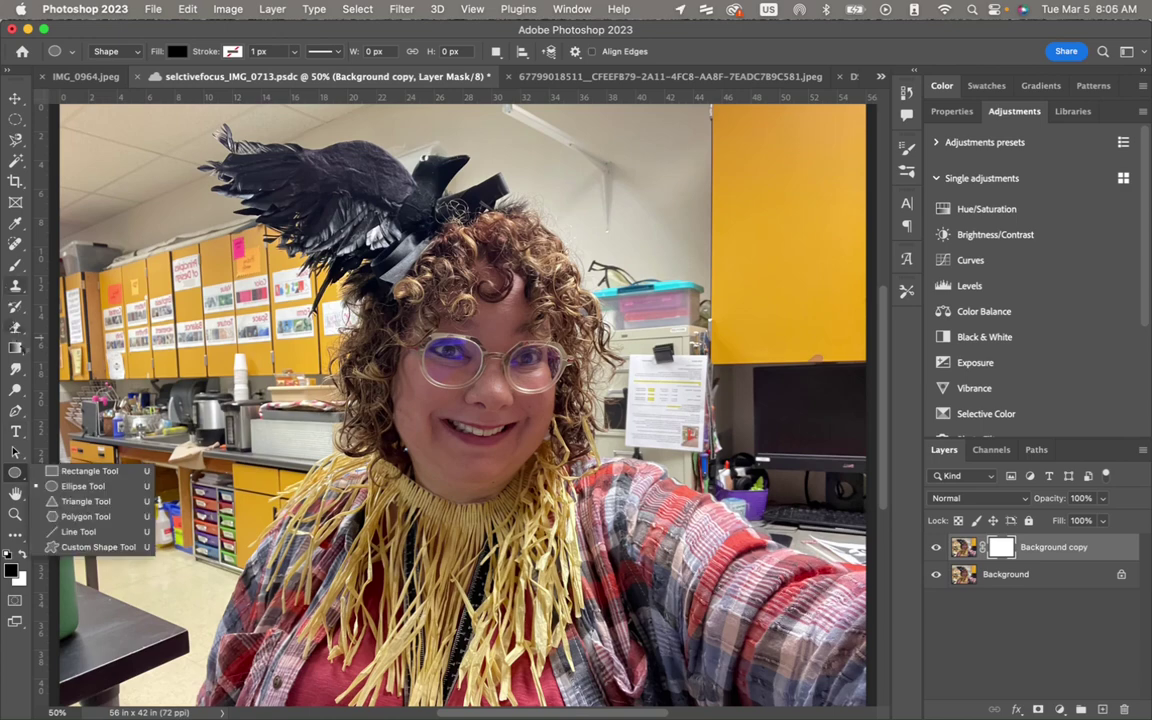
click(15, 347)
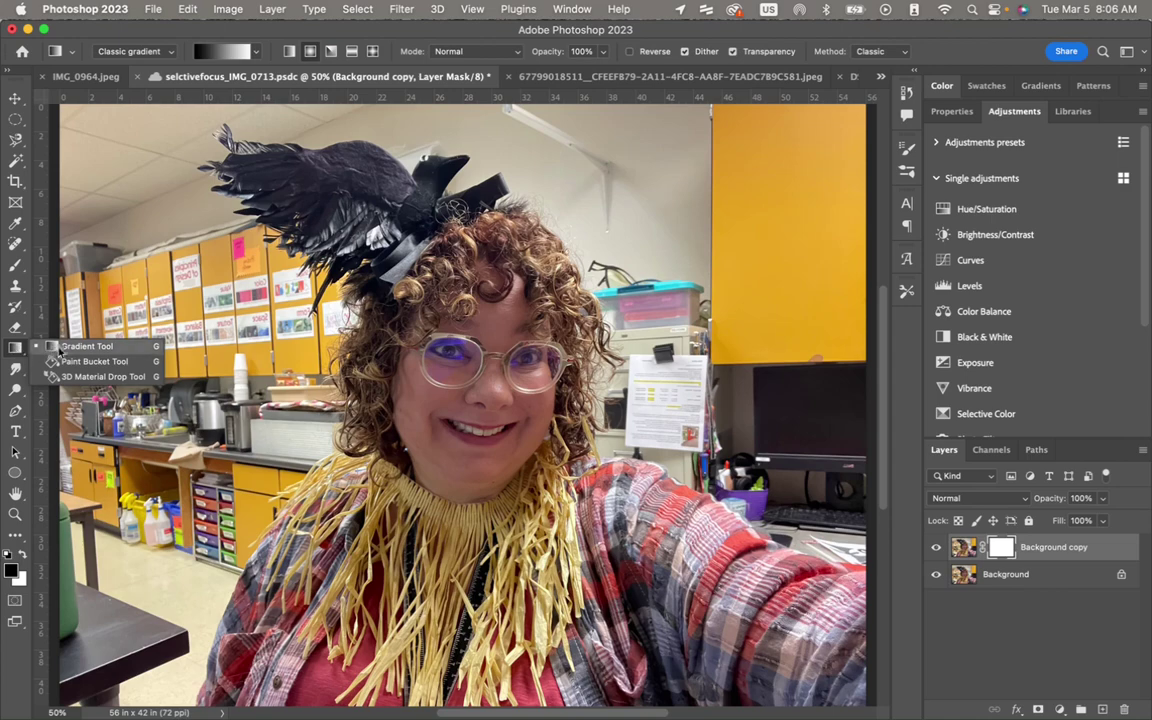
click(55, 352)
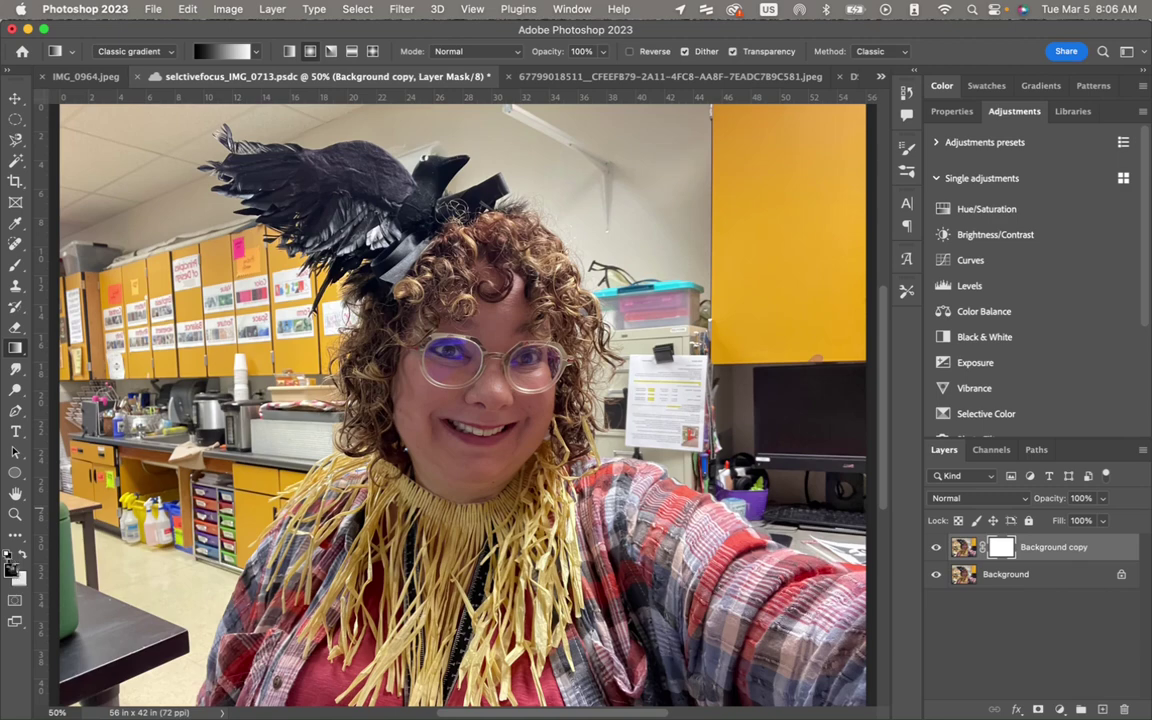
click(22, 556)
click(22, 557)
click(289, 51)
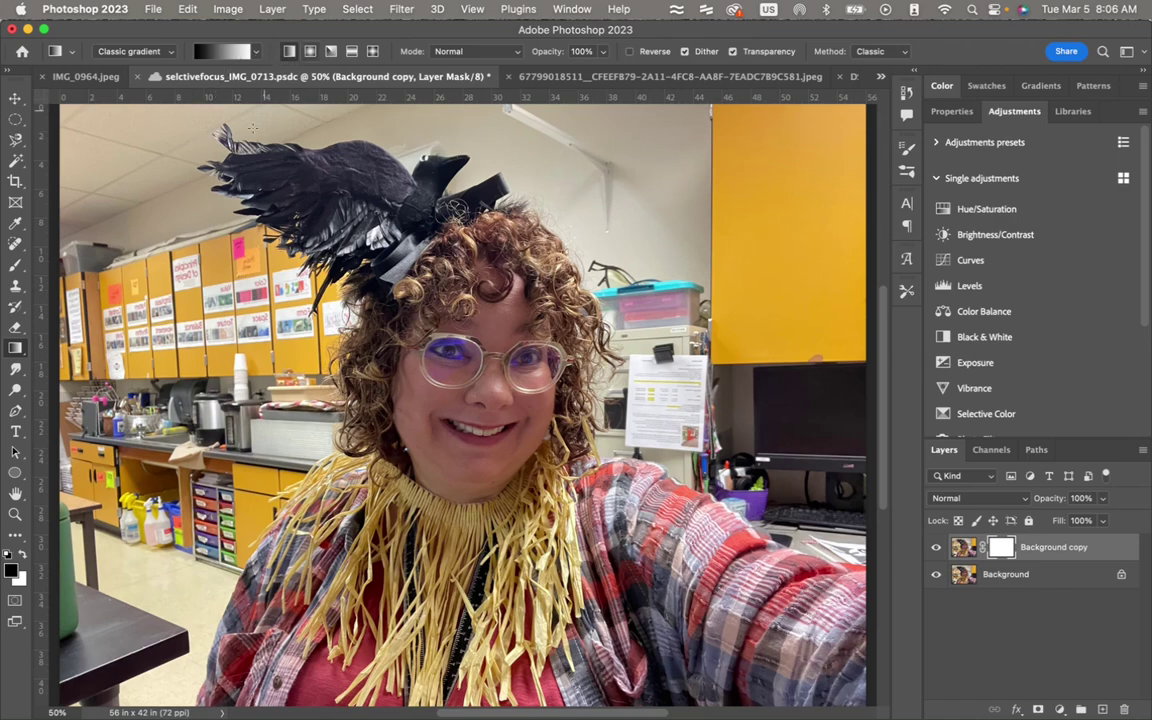
click(312, 52)
drag(451, 363, 640, 490)
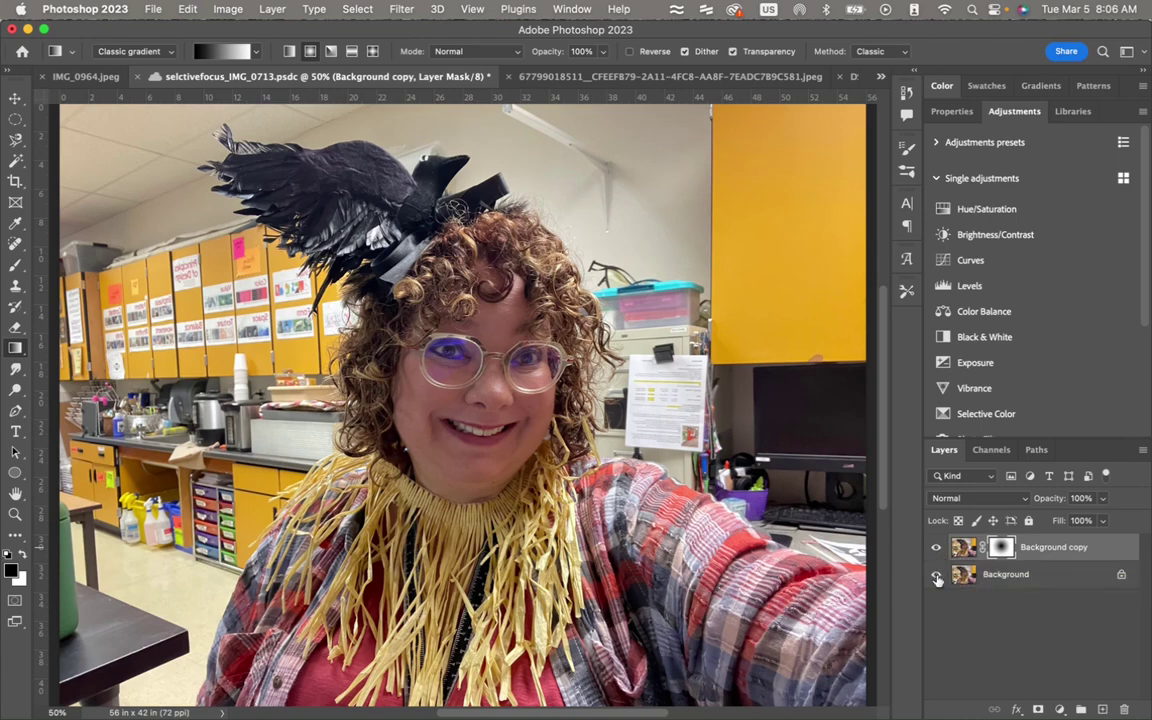
click(937, 576)
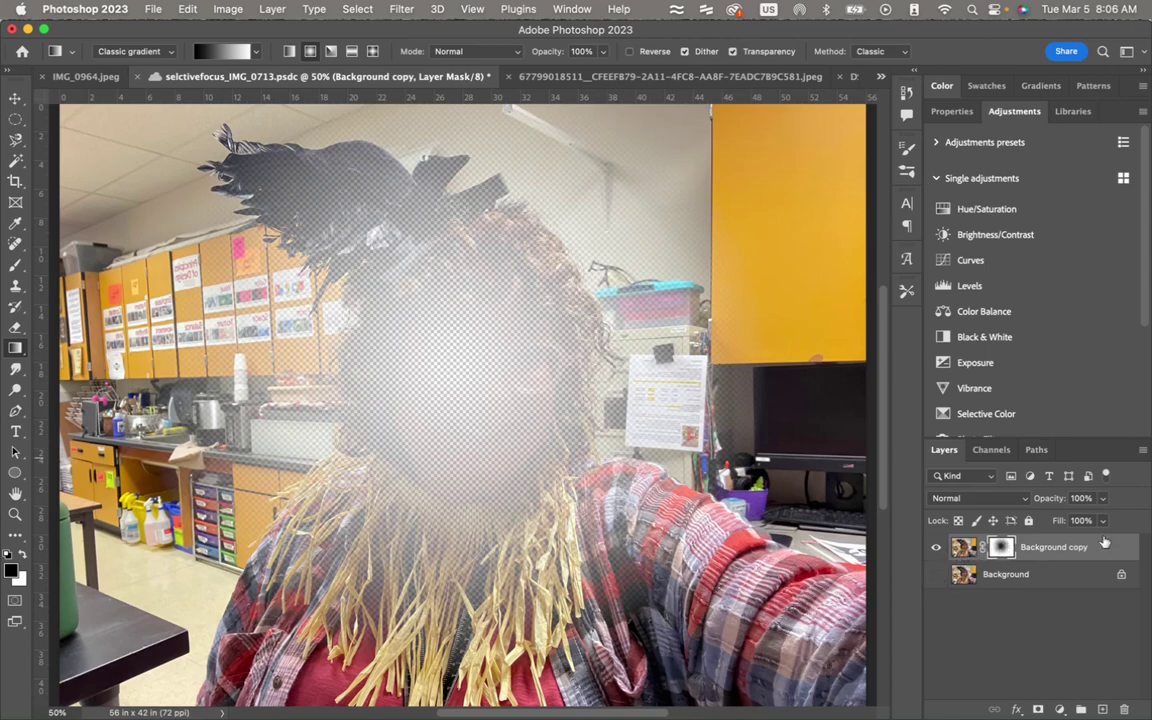
click(937, 576)
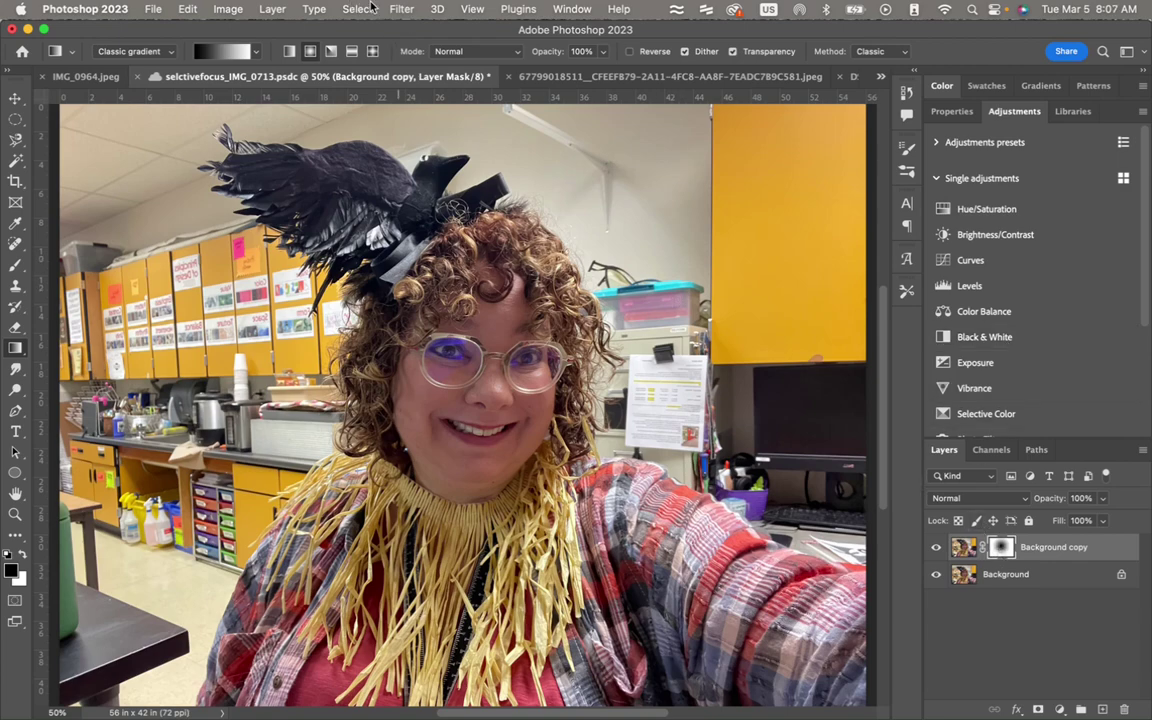
click(402, 10)
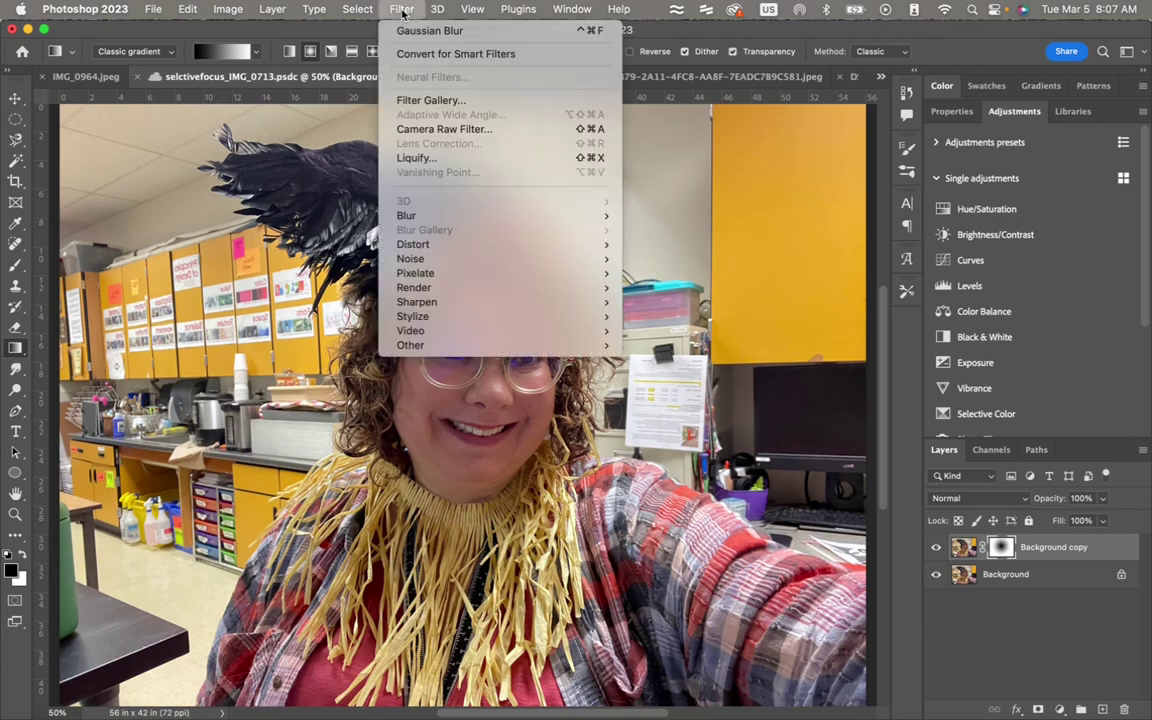
mouse_move(452, 215)
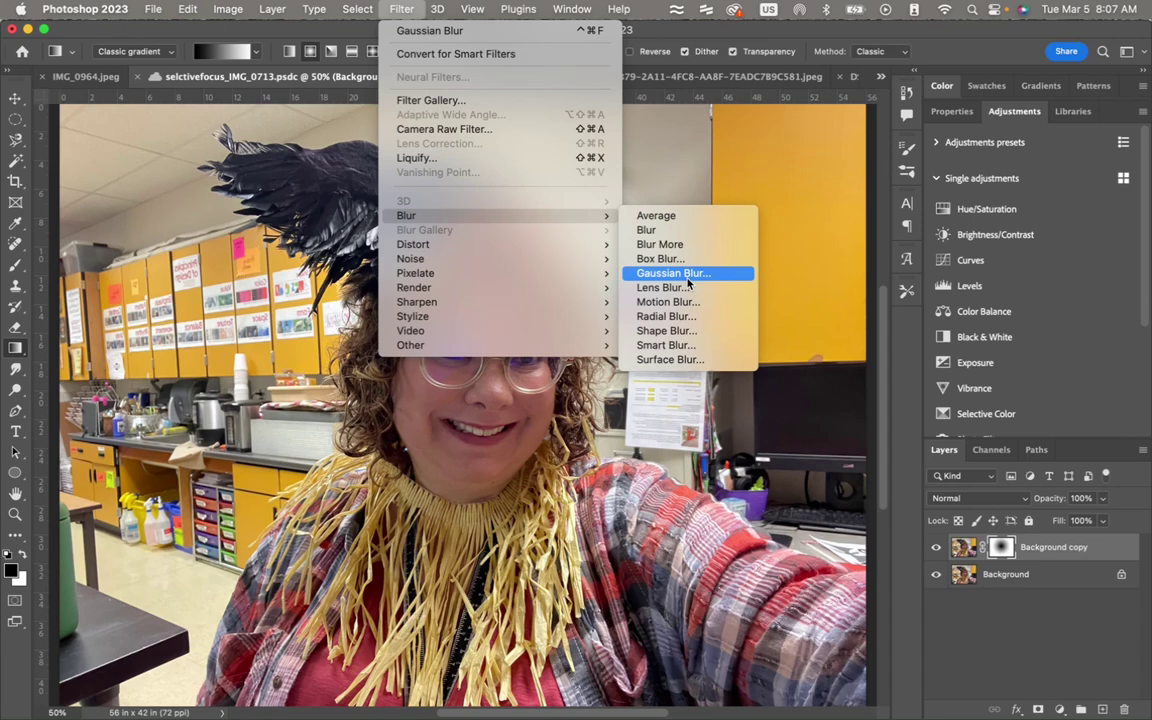
click(686, 276)
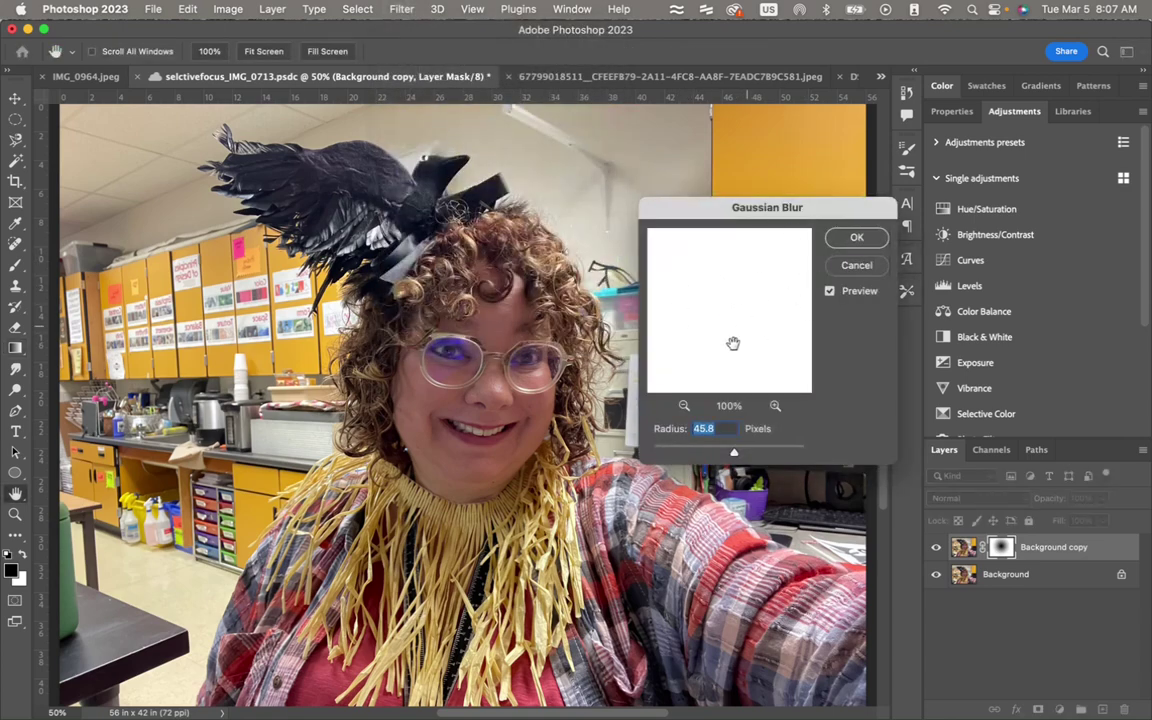
click(856, 266)
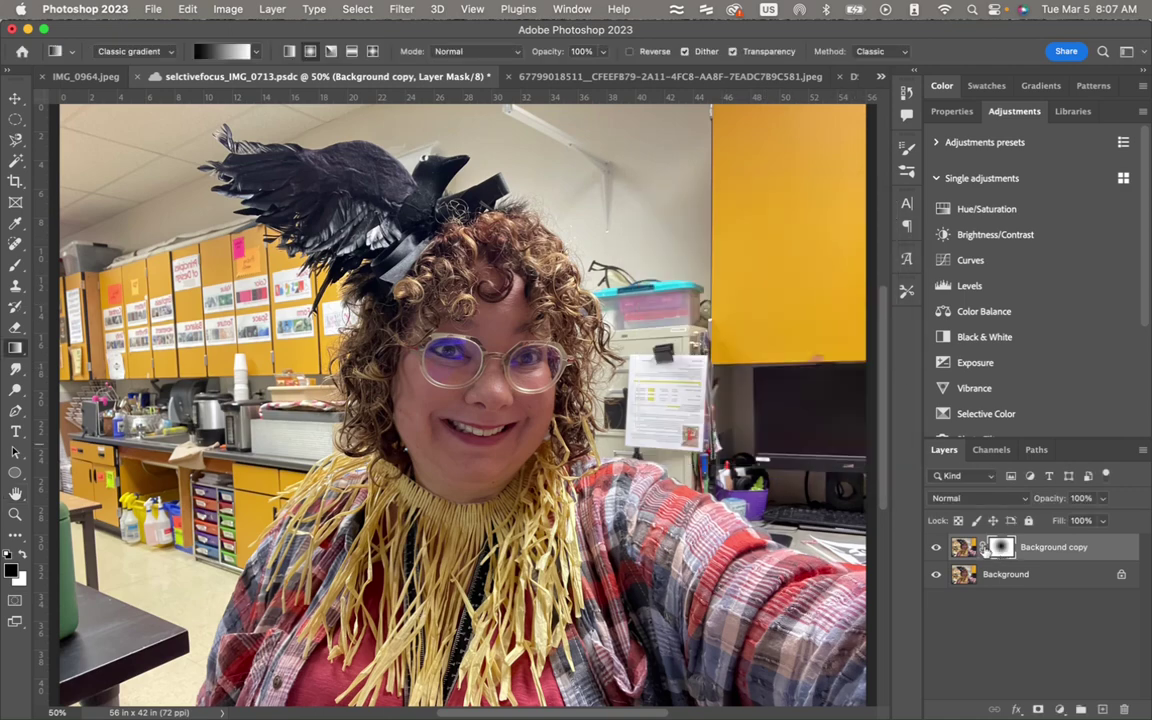
- Apply a Gaussian Blur with a 26.1-pixel radius to the image of the Background copy layer, not its mask
click(963, 547)
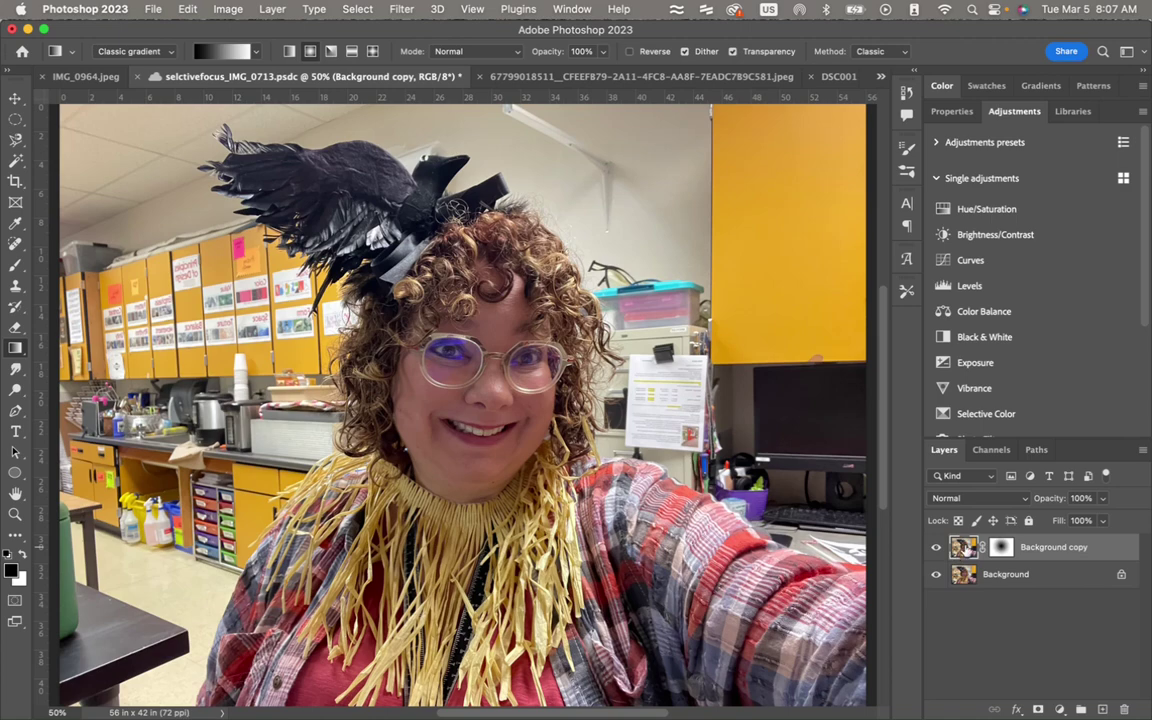
click(998, 549)
click(966, 550)
click(399, 10)
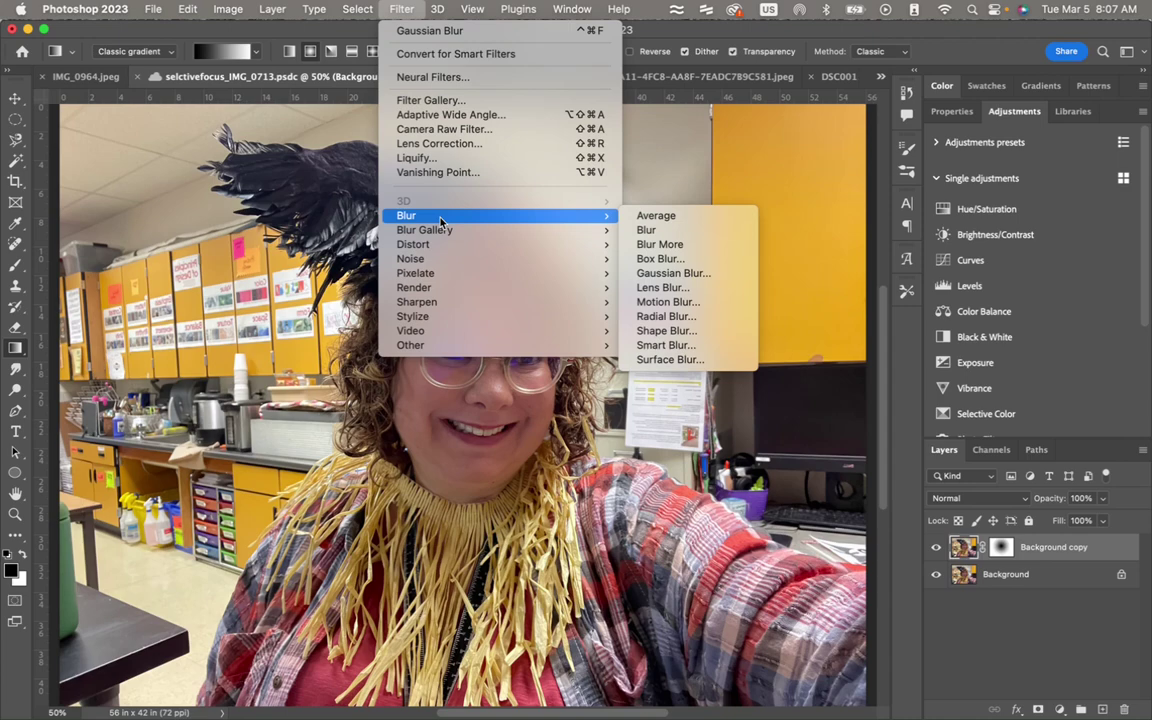
click(672, 273)
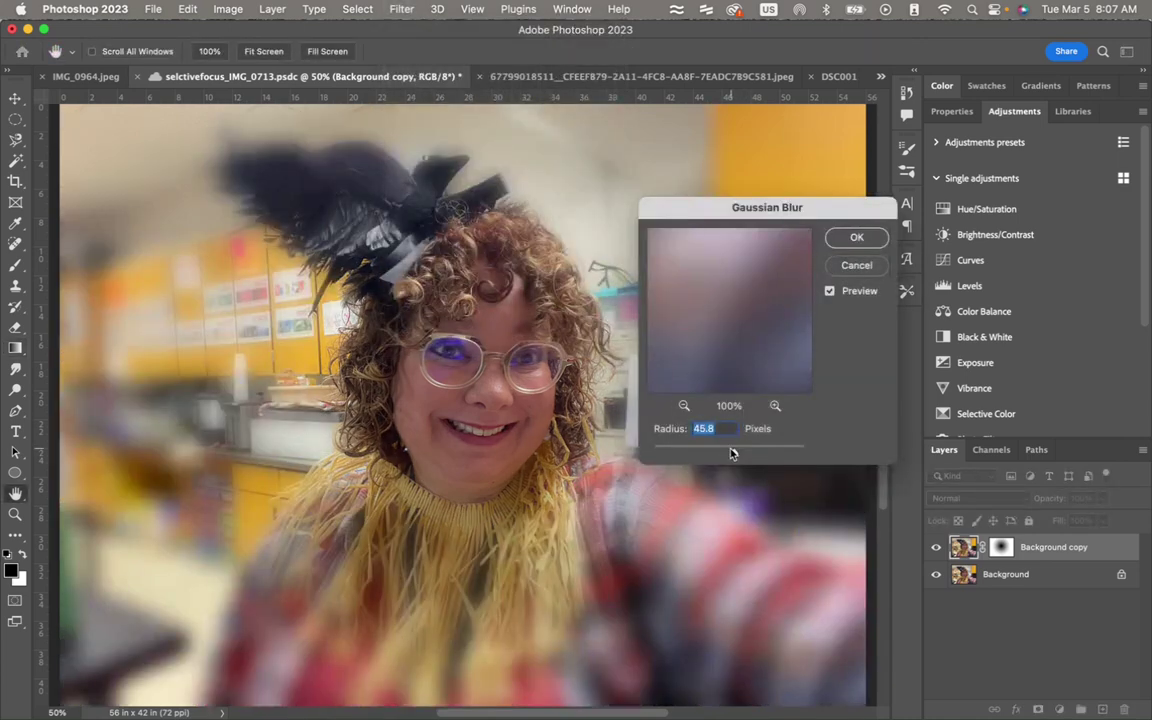
mouse_move(733, 458)
mouse_down()
mouse_move(705, 457)
mouse_move(723, 457)
mouse_up()
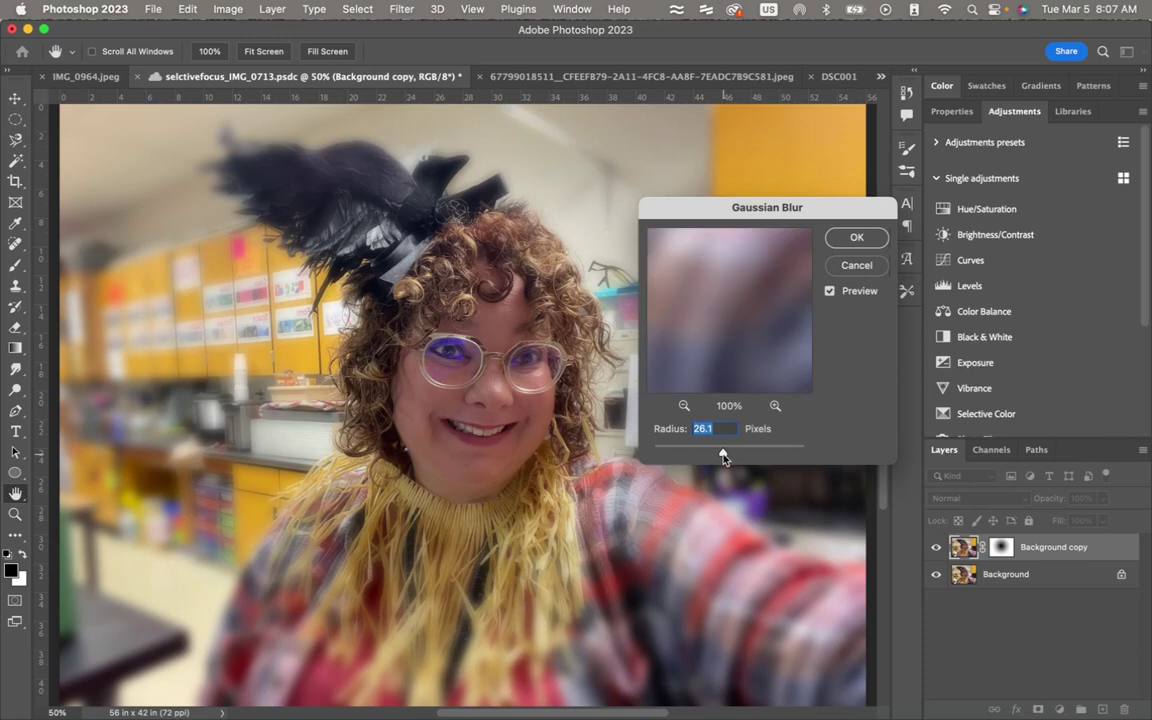
click(853, 237)
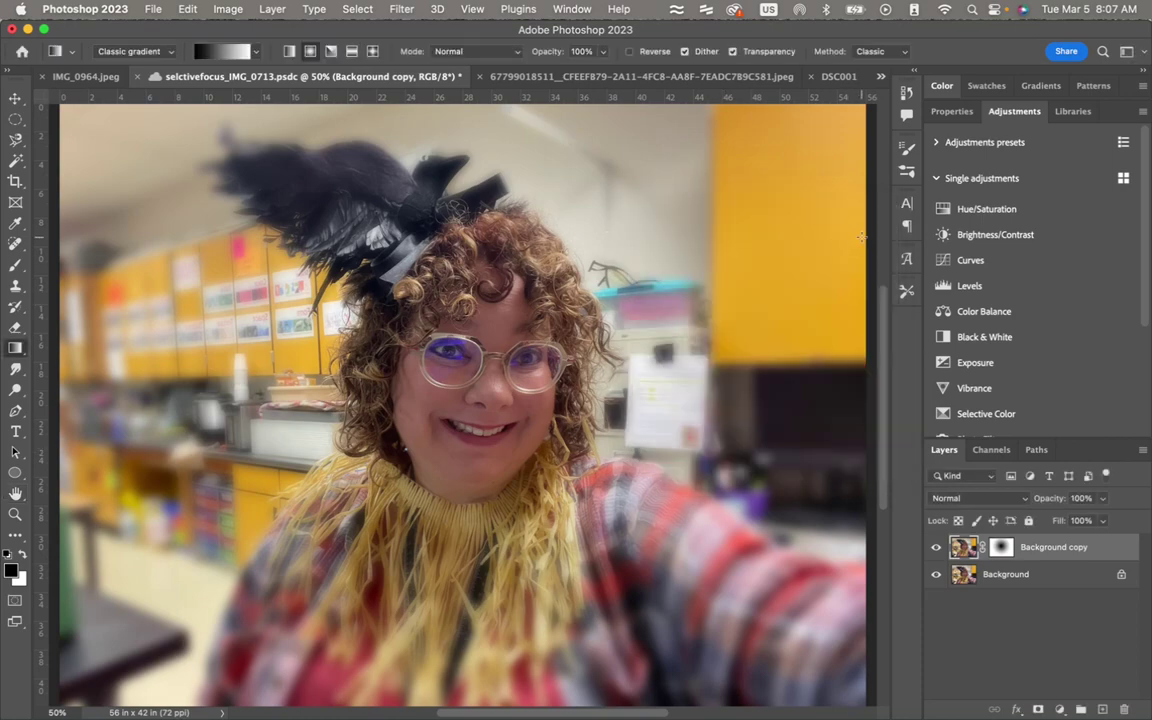
- Paint black over the crow on the Background copy layer's mask with a soft 198 px brush at 0% hardness and 50% opacity
click(936, 547)
click(936, 547)
click(1000, 547)
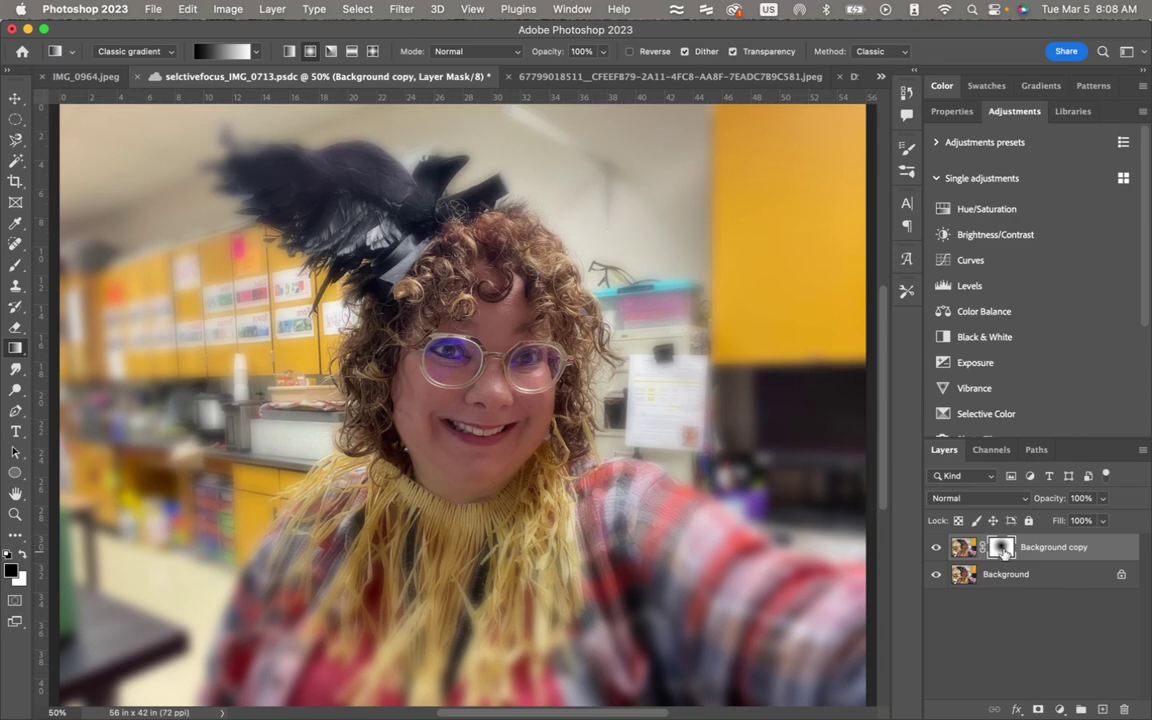
click(15, 266)
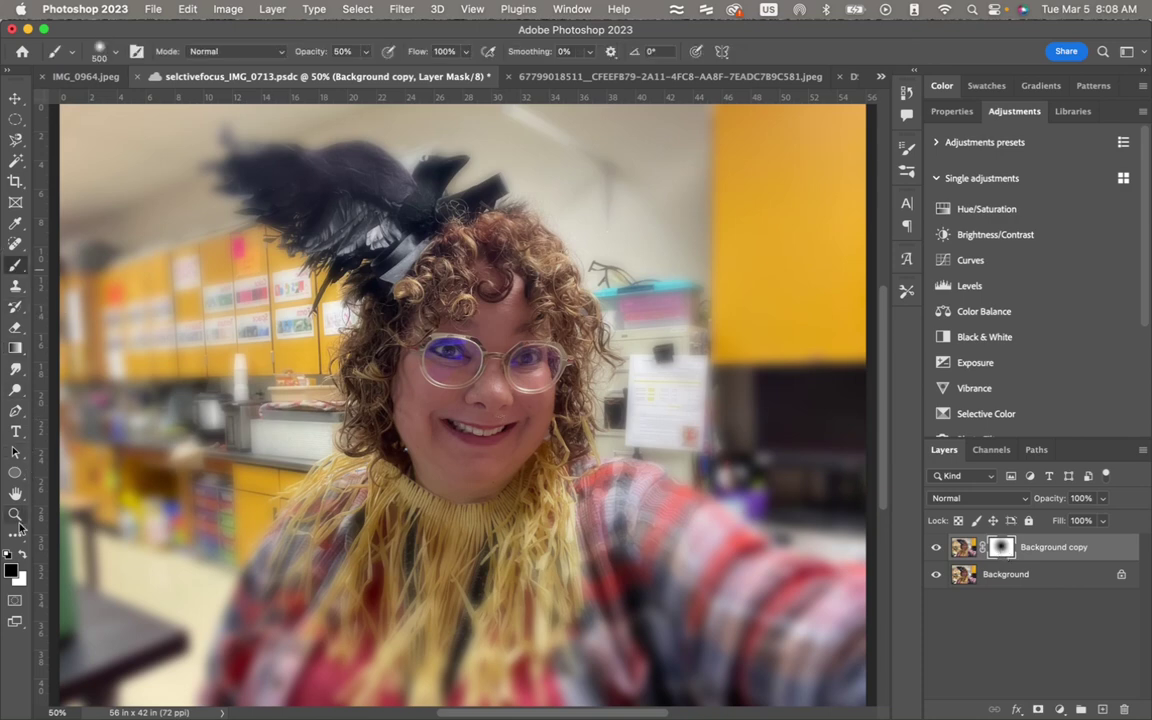
click(104, 50)
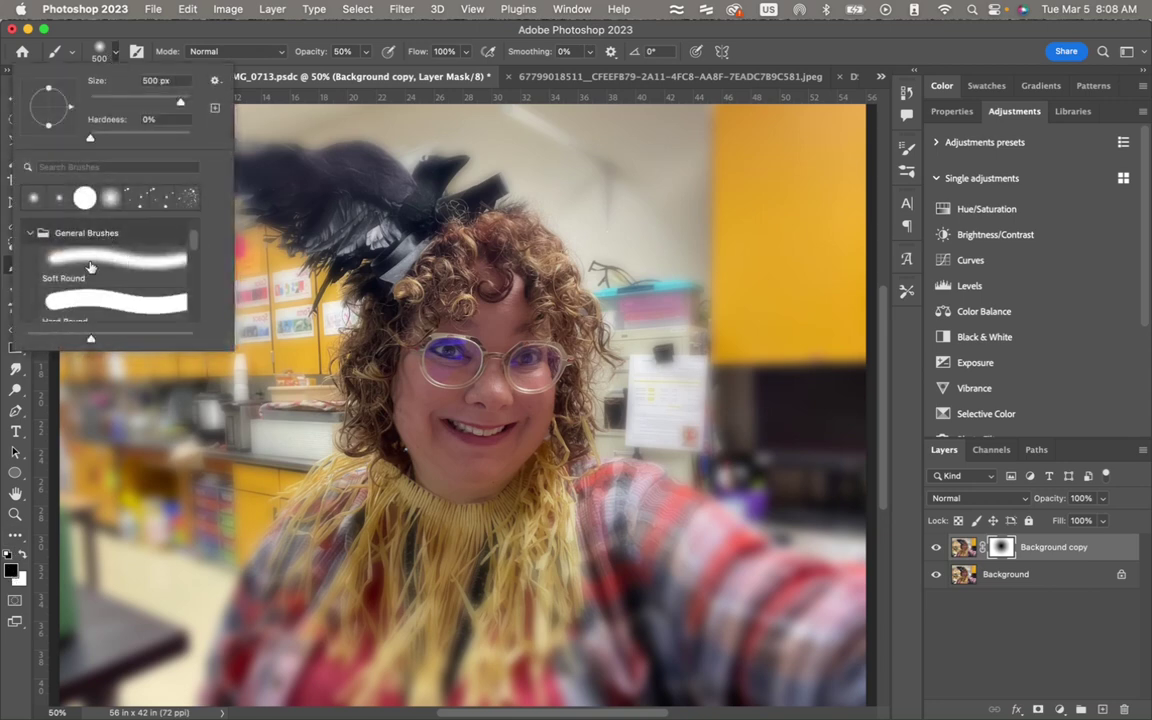
click(82, 137)
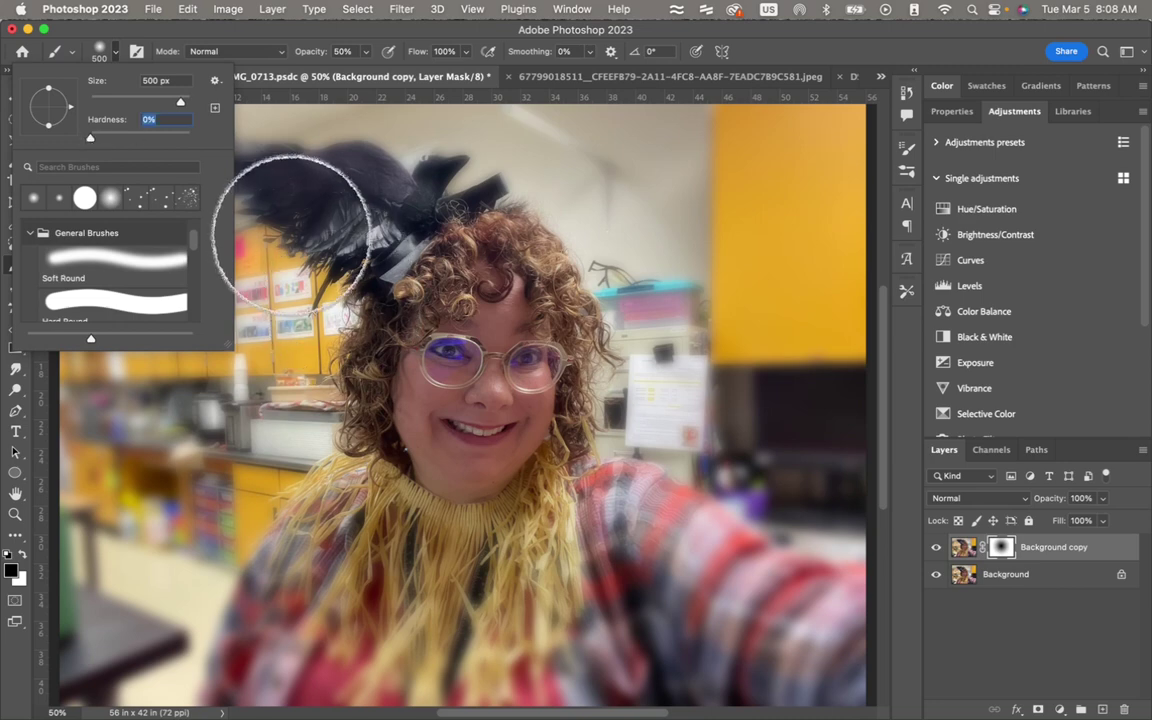
click(165, 102)
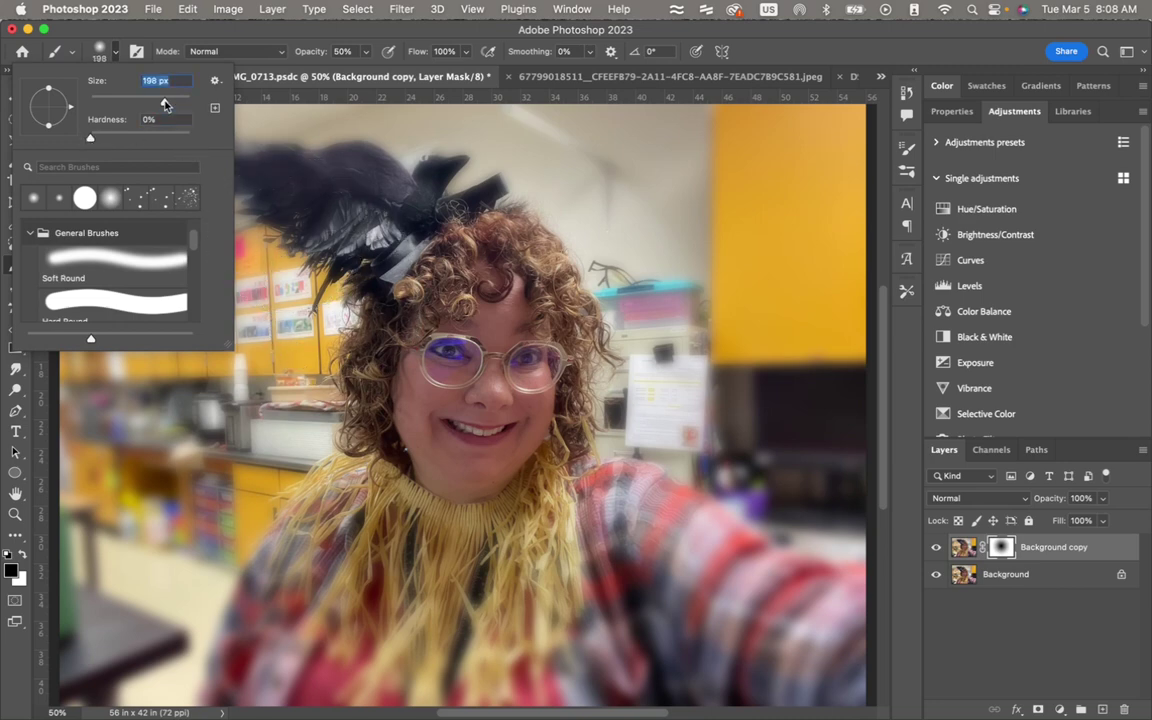
click(353, 215)
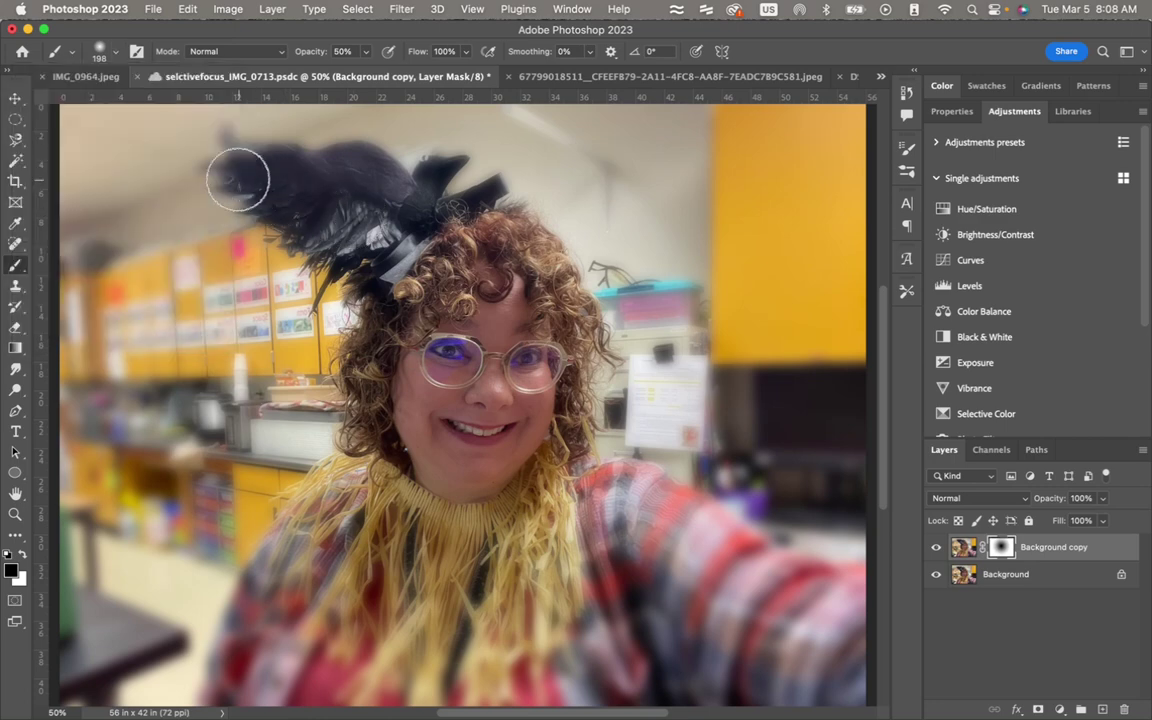
mouse_move(238, 180)
mouse_down()
mouse_move(220, 143)
mouse_move(237, 155)
mouse_move(221, 139)
mouse_move(253, 161)
mouse_move(390, 201)
mouse_move(374, 175)
mouse_move(318, 177)
mouse_move(356, 165)
mouse_move(405, 198)
mouse_move(444, 176)
mouse_move(465, 186)
mouse_move(434, 222)
mouse_move(459, 229)
mouse_move(419, 170)
mouse_move(450, 193)
mouse_move(455, 235)
mouse_up()
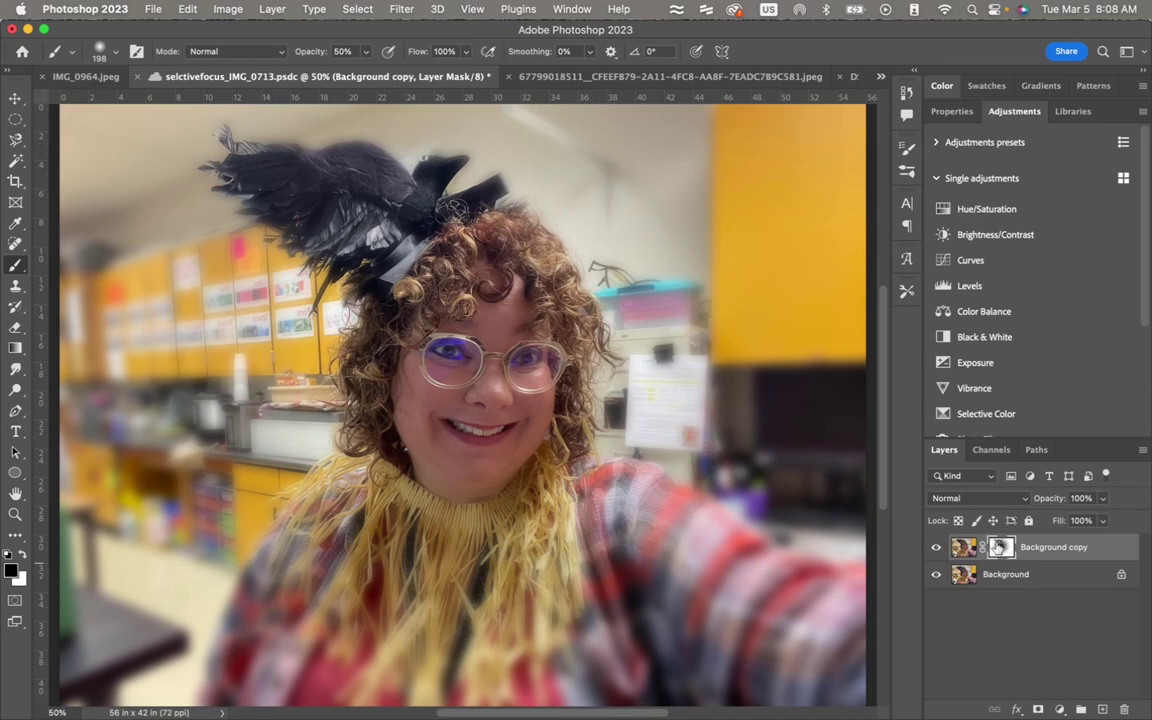
- Enlarge the brush to 600 px and paint black on the mask over the straw collar and plaid shirt
key(bracketright)
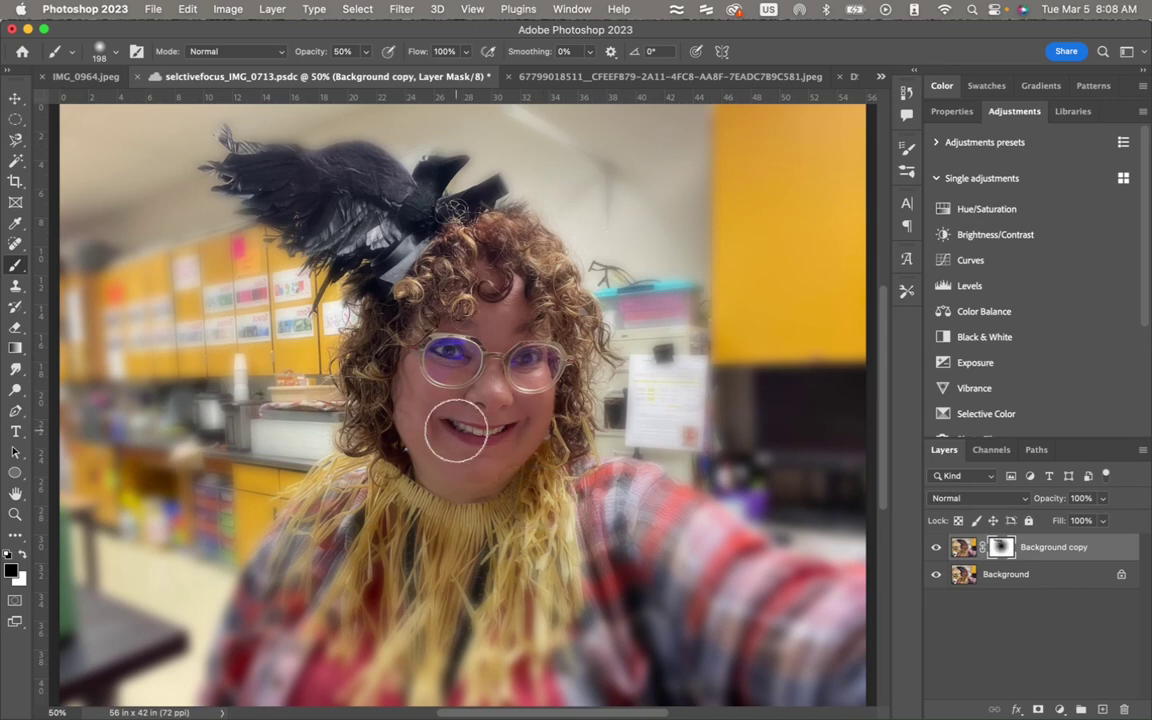
key(bracketright)
key(bracketright)
key(bracketright)
key(bracketright)
key(bracketright)
key(bracketright)
key(bracketright)
key(bracketright)
key(bracketright)
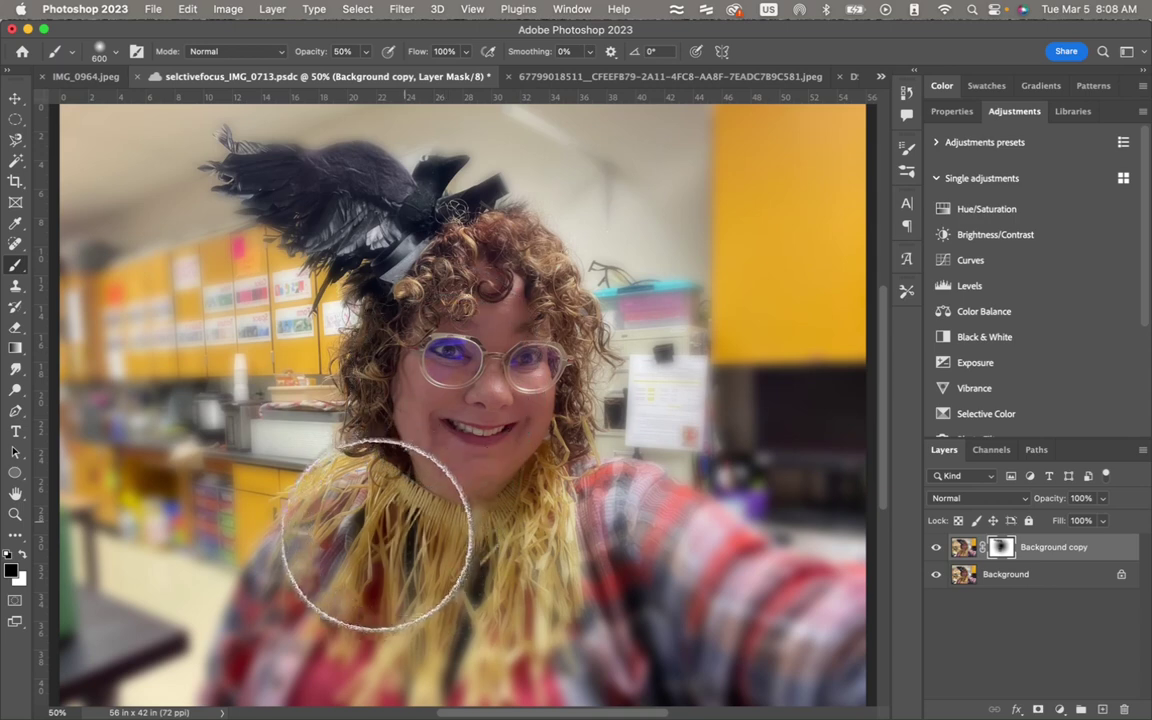
mouse_move(348, 572)
mouse_down()
mouse_move(377, 536)
mouse_move(325, 595)
mouse_move(379, 551)
mouse_move(295, 627)
mouse_move(326, 574)
mouse_move(296, 597)
mouse_move(327, 561)
mouse_move(268, 657)
mouse_move(286, 647)
mouse_move(283, 699)
mouse_move(297, 650)
mouse_move(518, 633)
mouse_move(506, 632)
mouse_move(597, 608)
mouse_move(399, 676)
mouse_move(605, 608)
mouse_move(588, 556)
mouse_move(644, 560)
mouse_move(733, 618)
mouse_move(847, 642)
mouse_move(859, 669)
mouse_move(570, 662)
mouse_up()
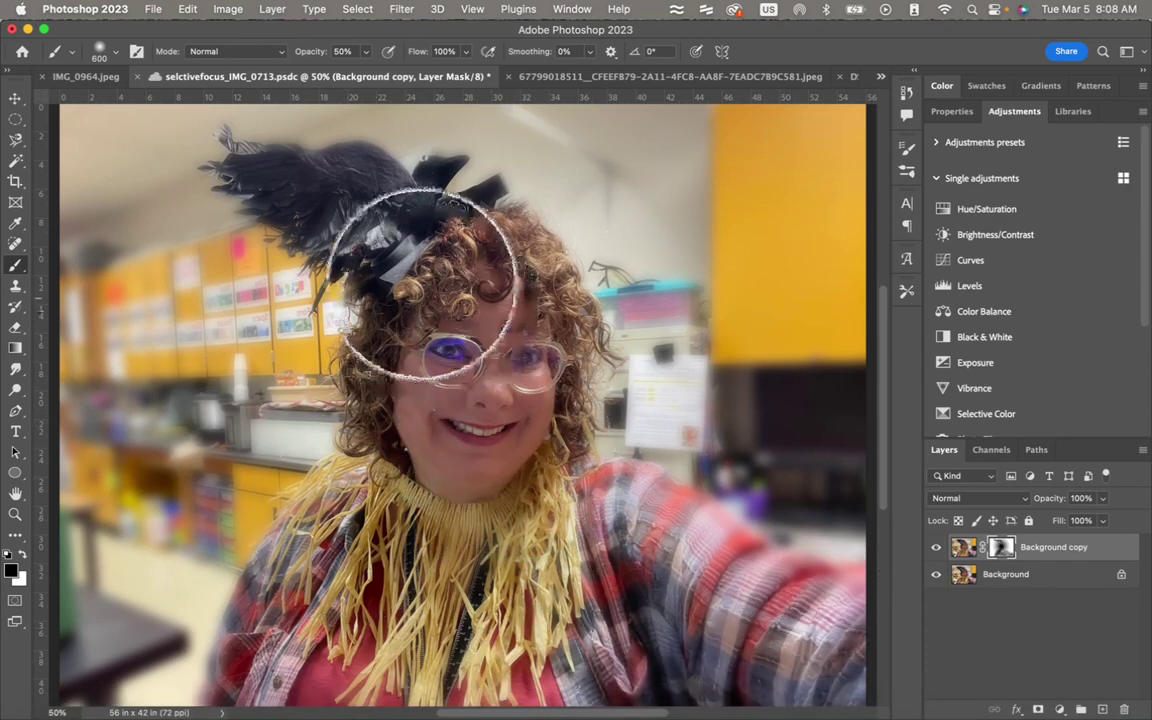
- Lower the Background copy layer's opacity to 74%
click(963, 547)
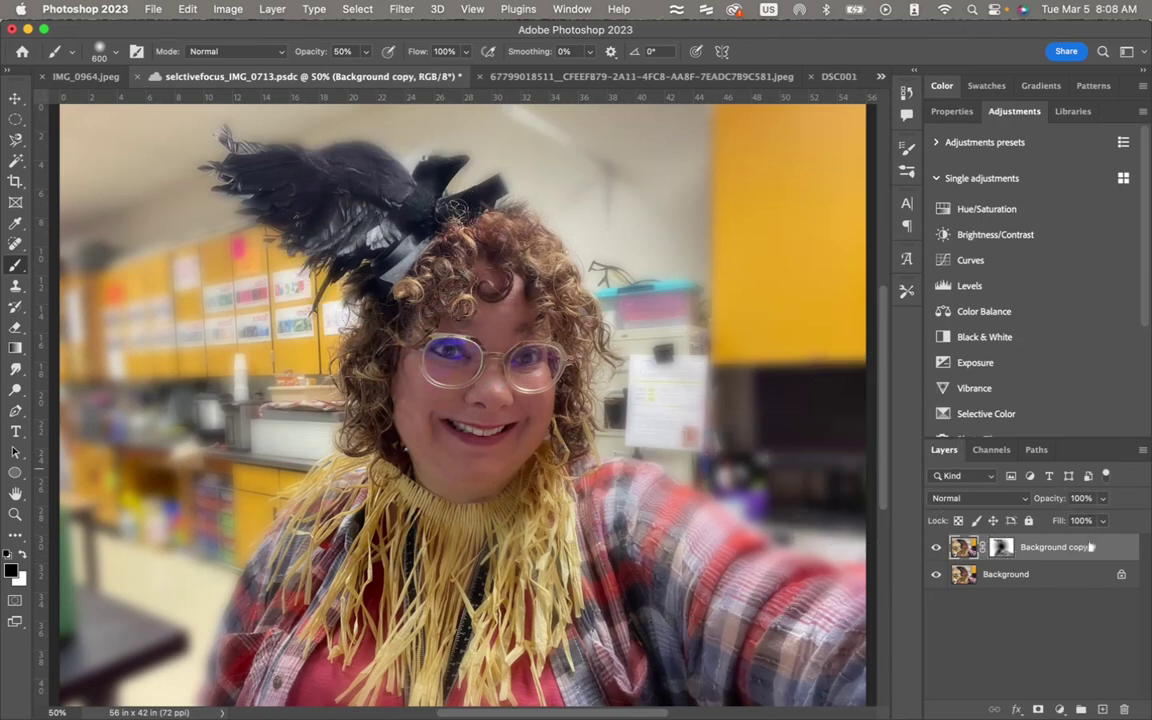
click(1105, 499)
drag(1079, 521, 1086, 524)
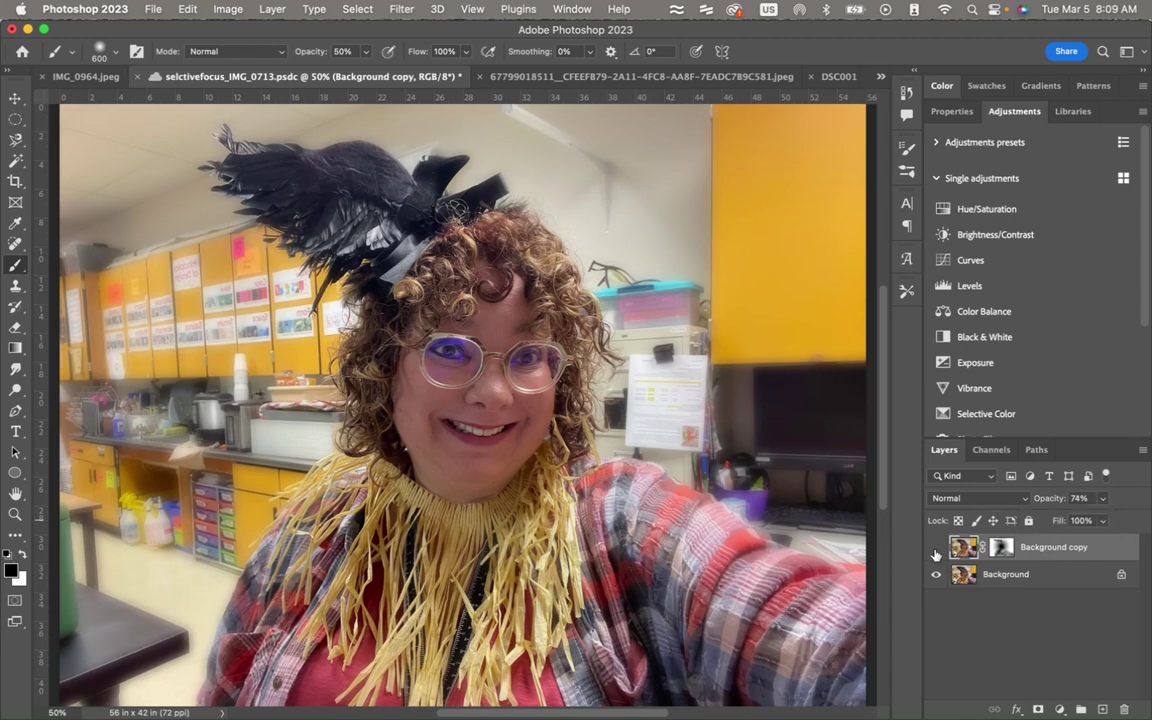
- Compare the photo with and without the blur by repeatedly hiding and showing the Background copy layer
click(936, 548)
click(936, 548)
click(936, 548)
click(936, 548)
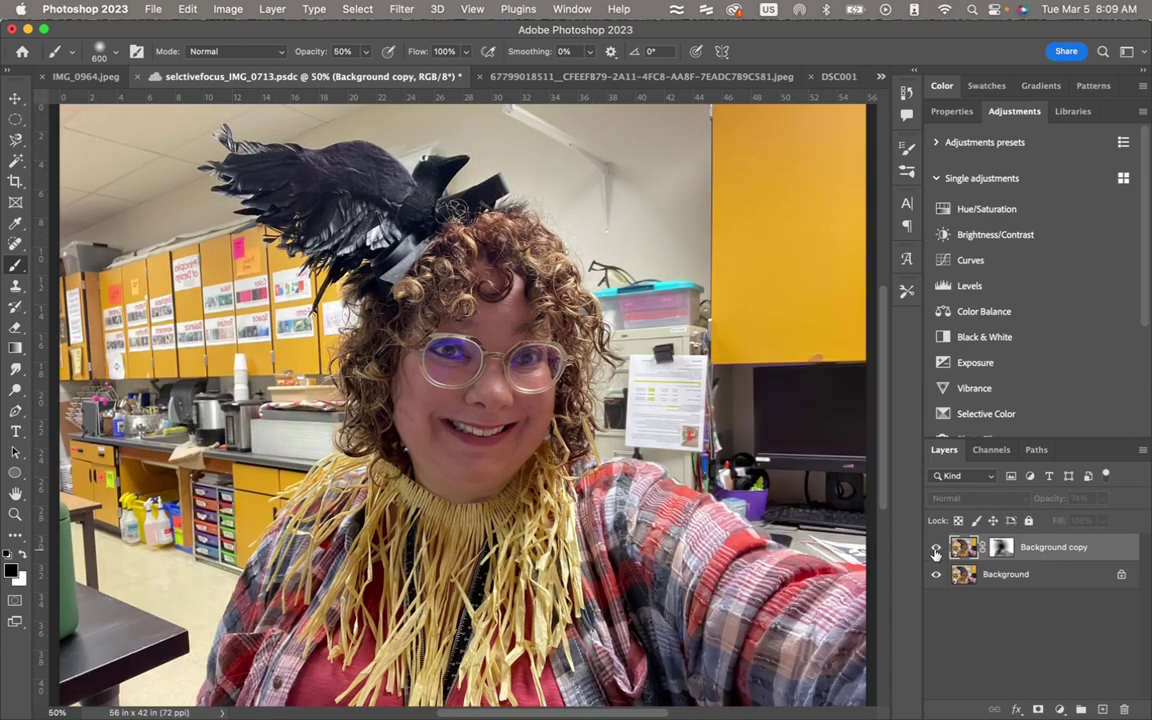
click(936, 548)
click(936, 548)
click(936, 549)
click(936, 549)
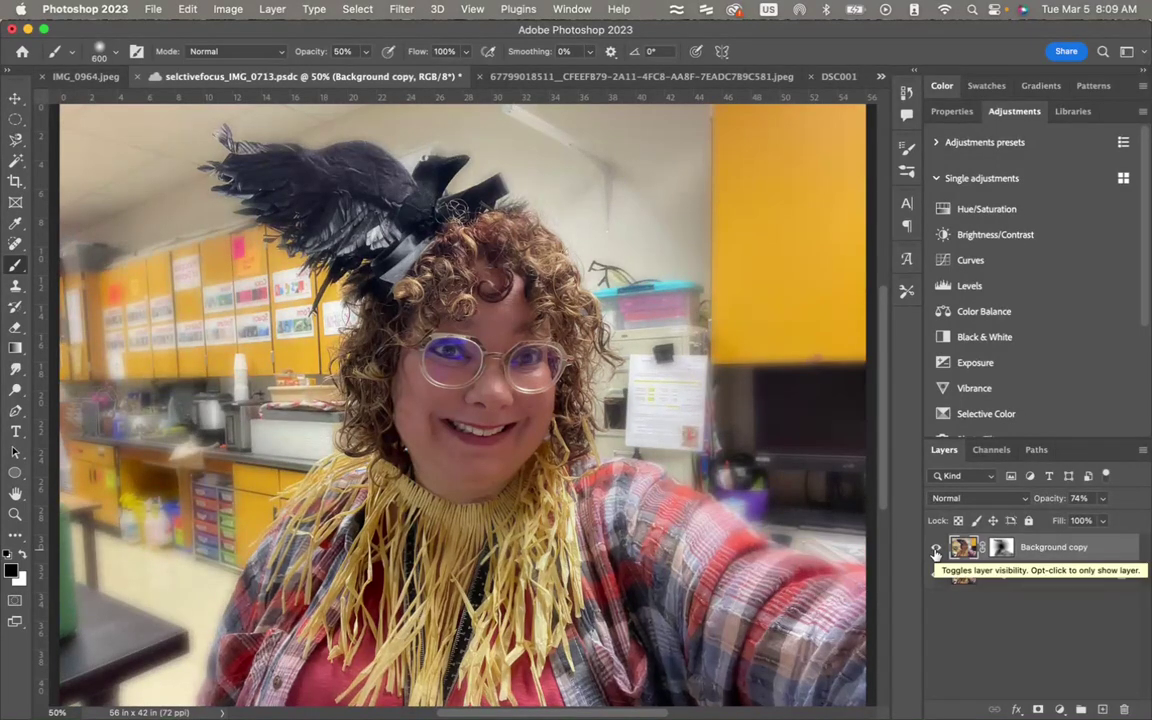
- Draw a black ellipse shape about 3024 by 2231 px over the portrait and subtract it so only the surroundings are filled
click(1000, 547)
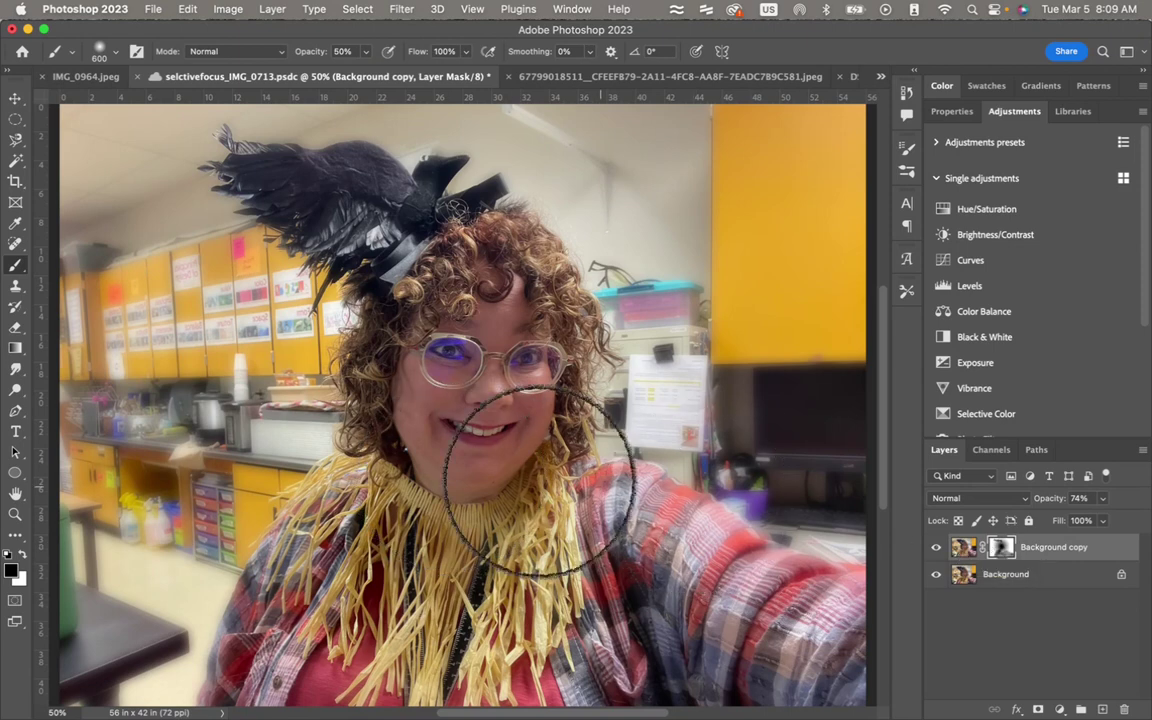
click(15, 472)
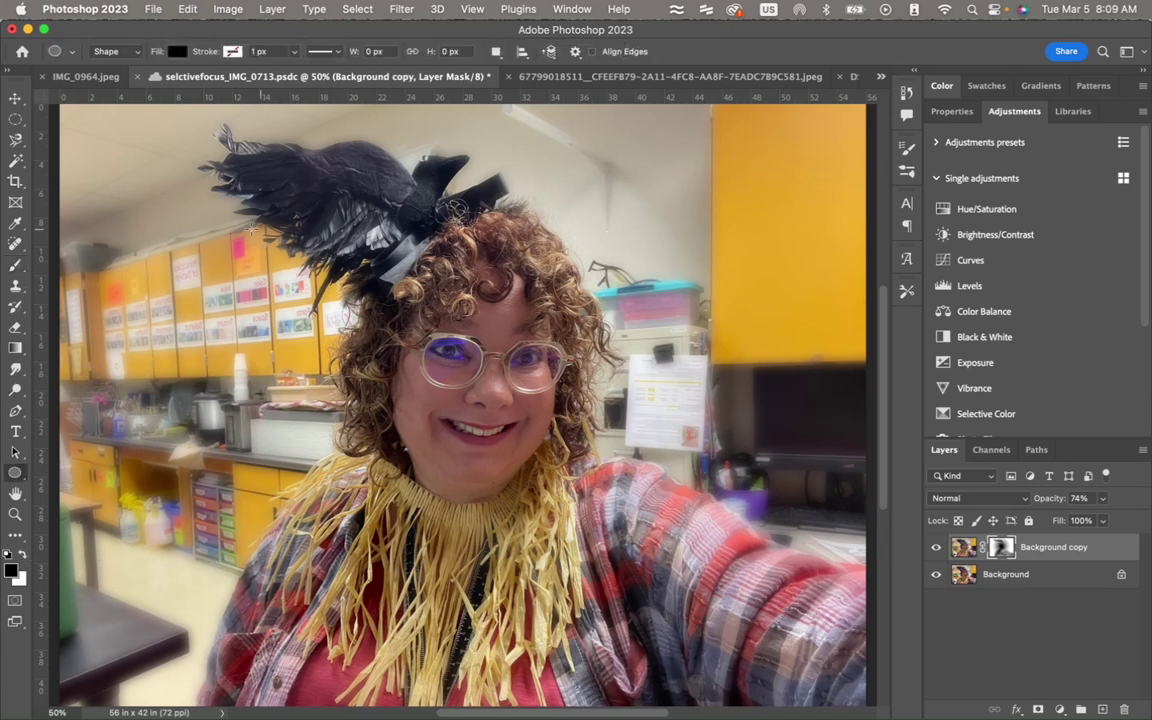
drag(187, 192, 784, 632)
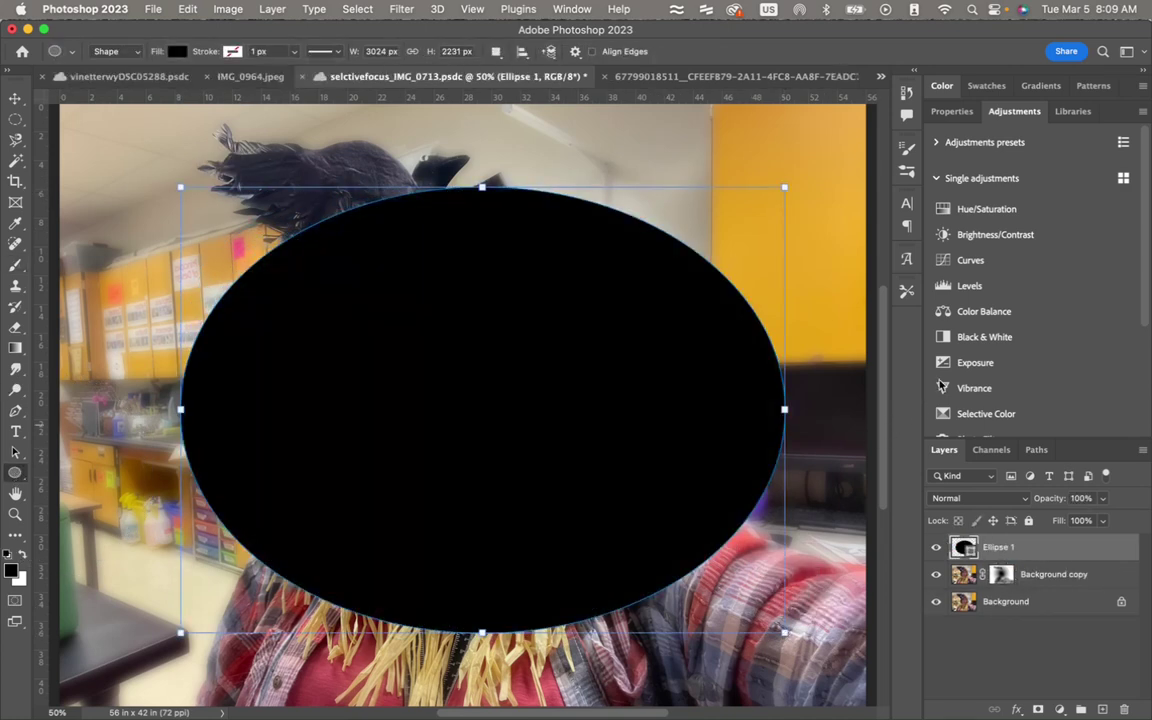
click(953, 116)
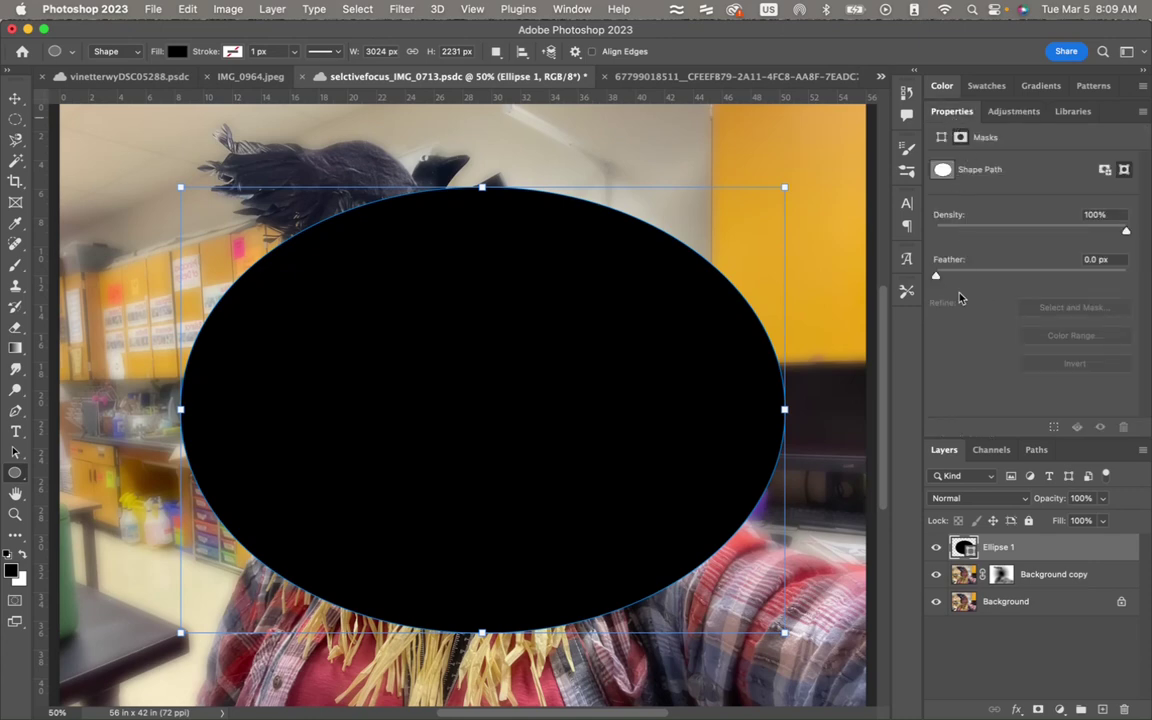
click(941, 137)
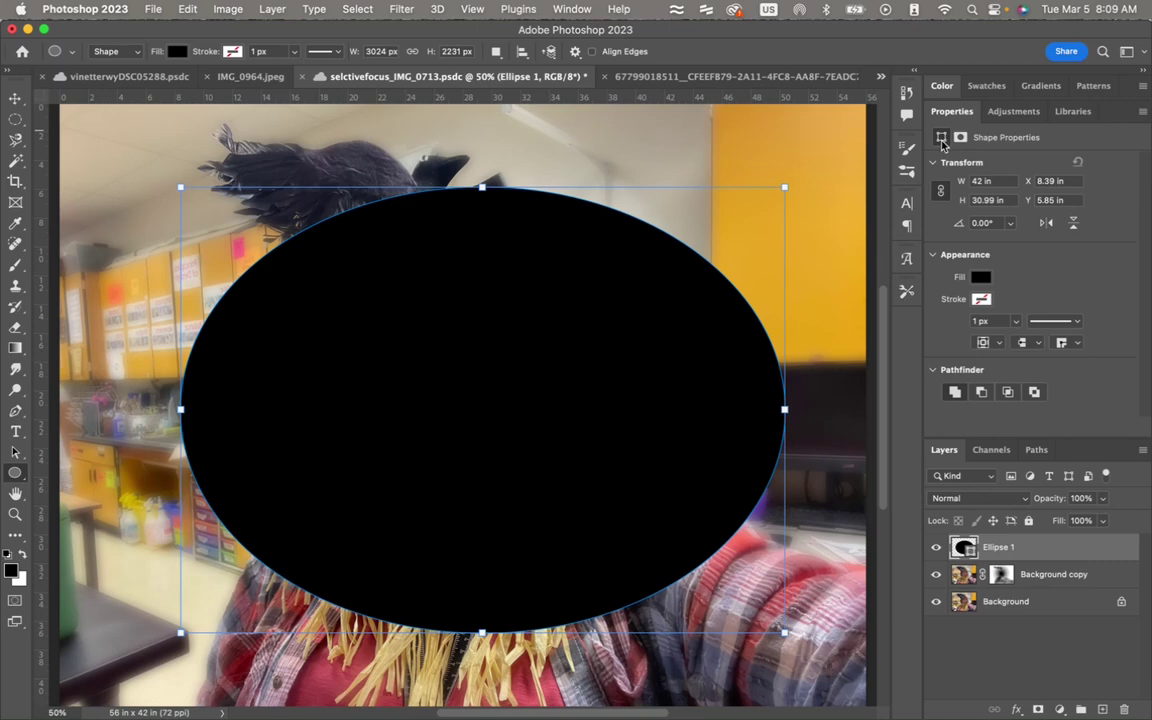
click(981, 393)
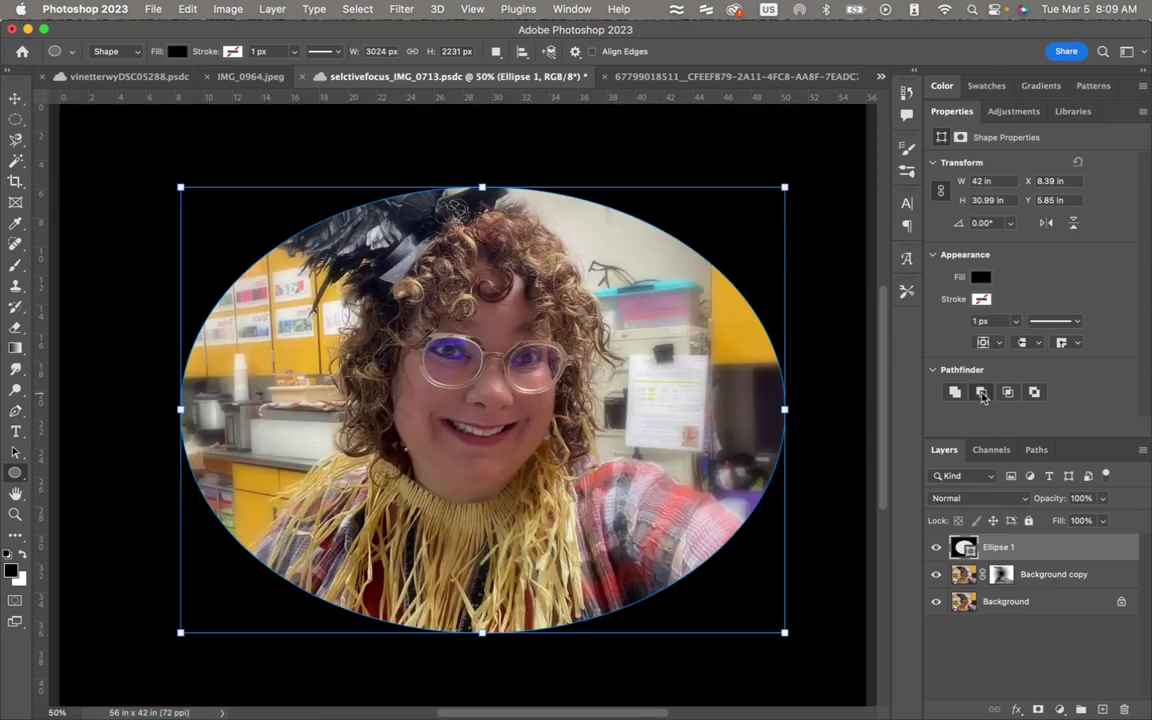
- Feather the ellipse shape's edge to 117.9 px
click(960, 138)
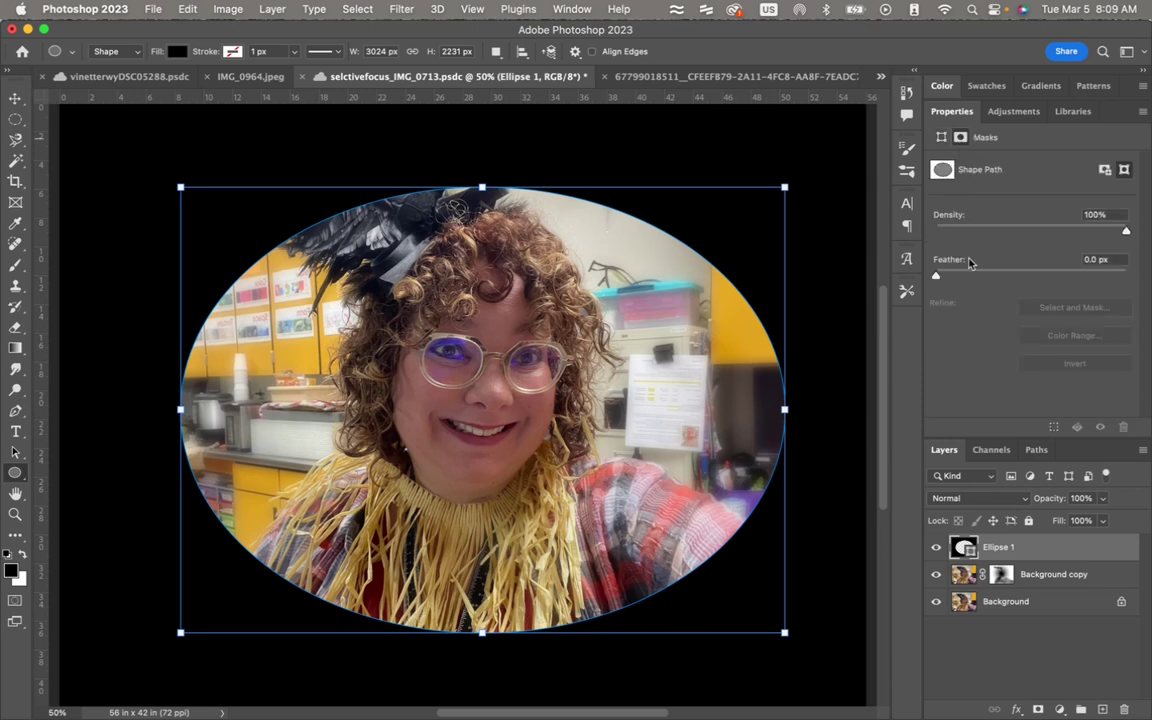
drag(966, 276, 1022, 275)
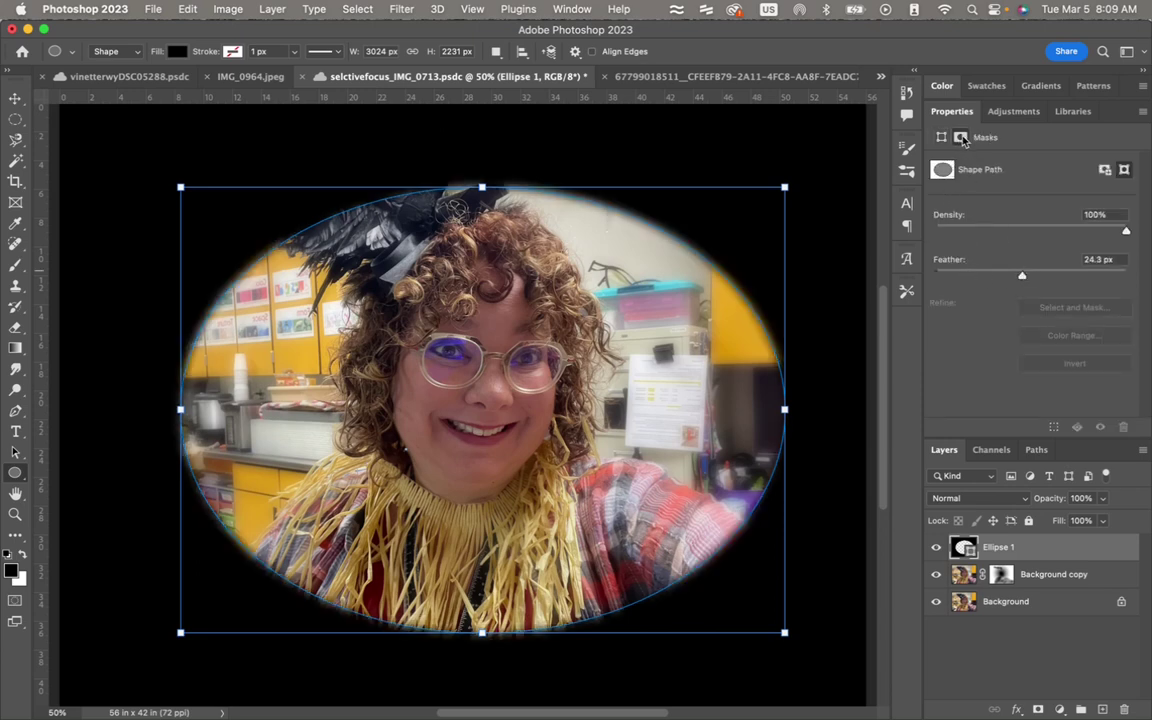
drag(1050, 277, 1065, 282)
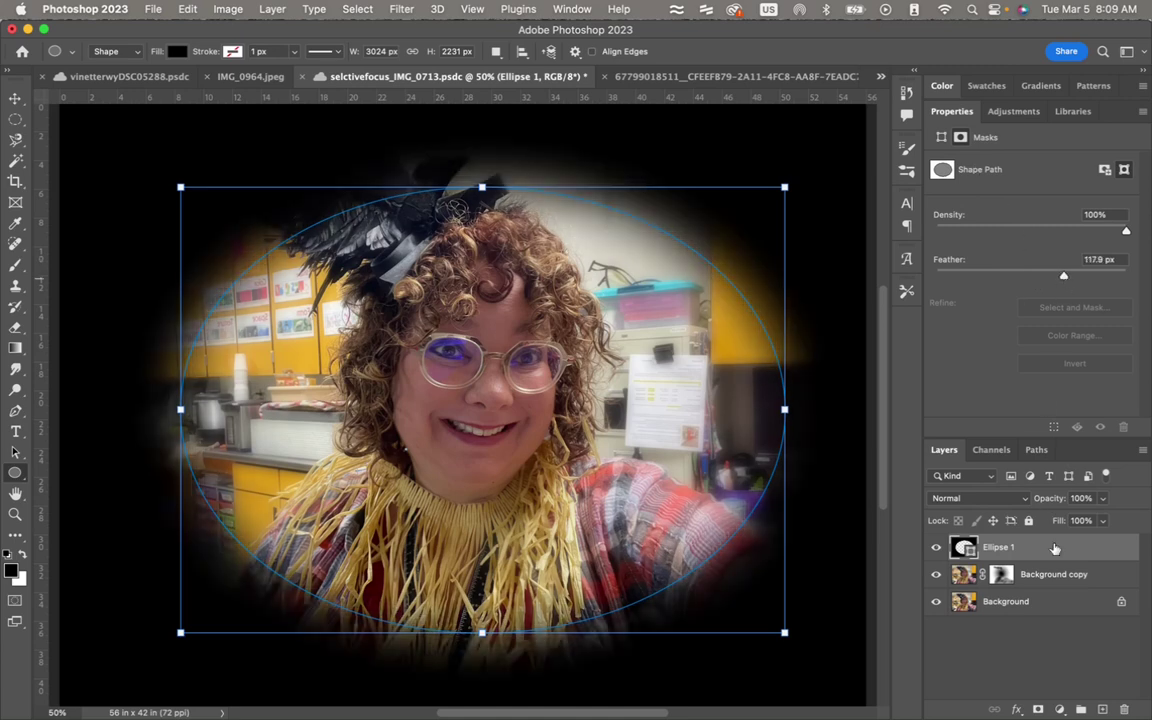
- Lower the Ellipse 1 layer's opacity to 34% and check the vignette by hiding and showing the layer
click(1102, 499)
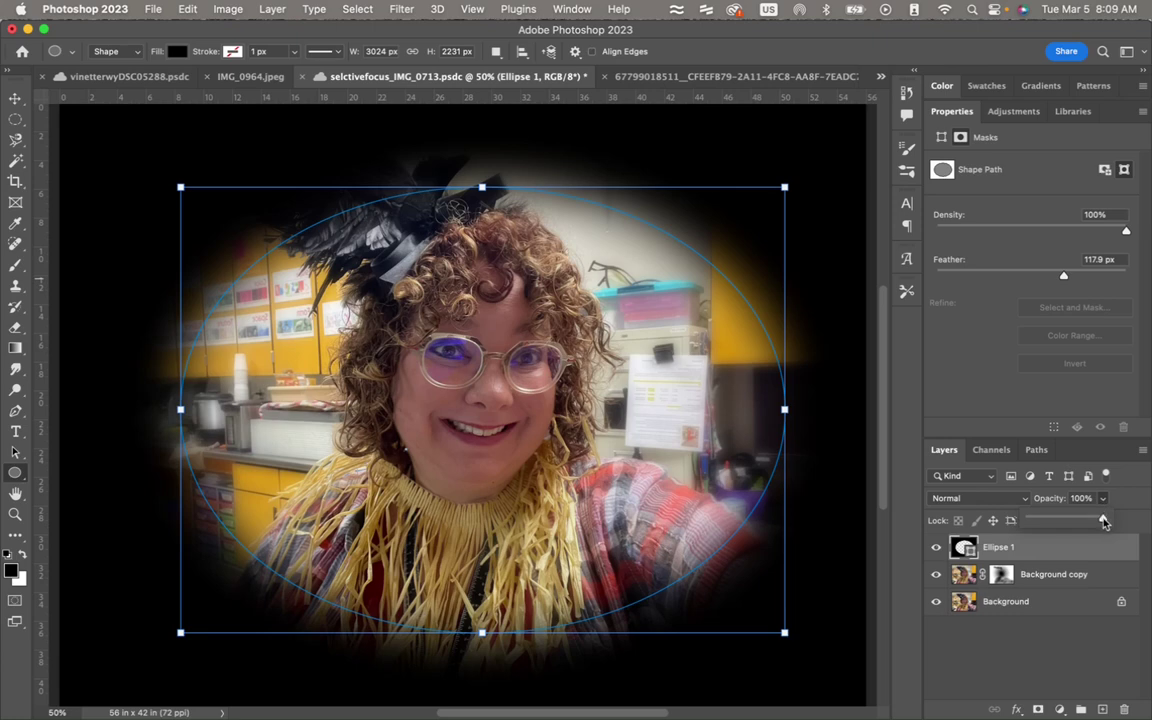
drag(1104, 521, 1054, 523)
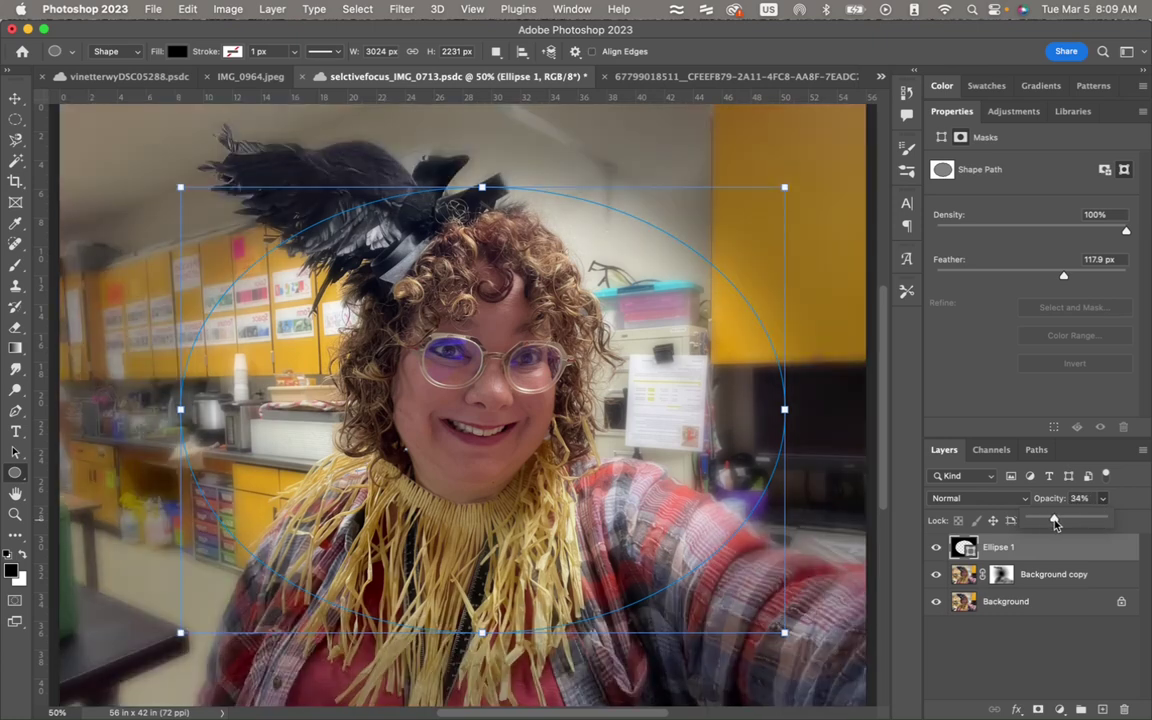
click(1016, 605)
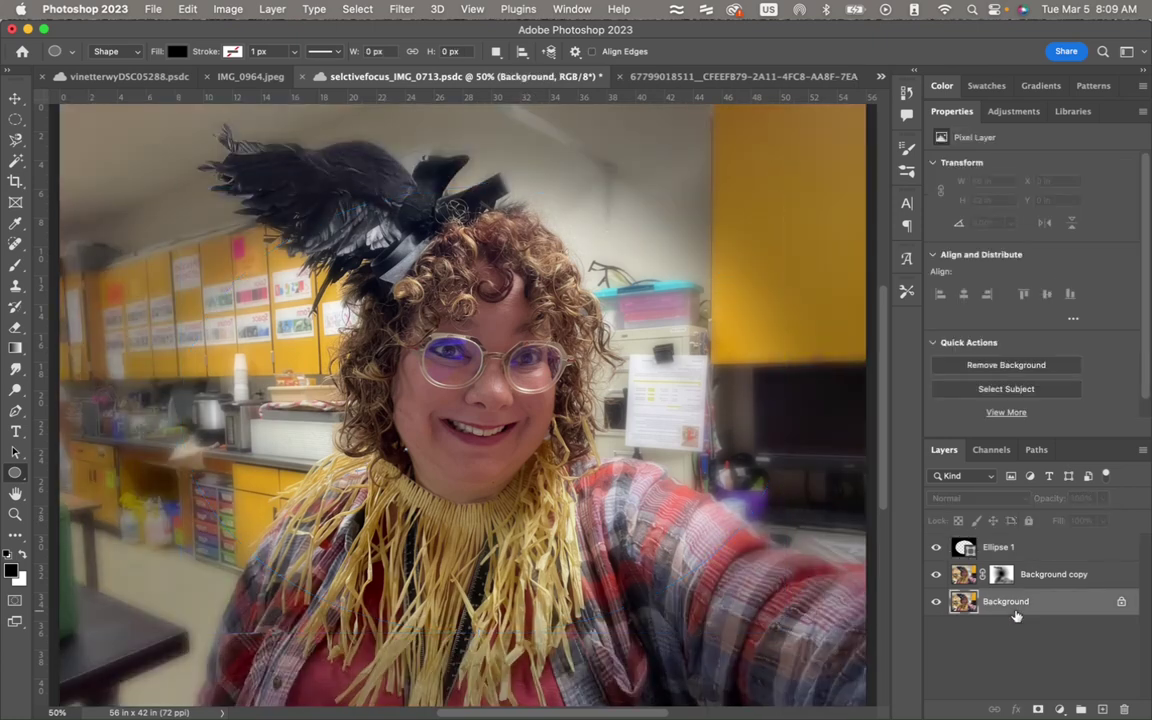
click(937, 555)
click(936, 553)
click(937, 550)
click(937, 550)
click(937, 550)
click(937, 549)
- Set the Ellipse 1 layer's opacity to 10% and compare against the original by hiding and showing Ellipse 1 and Background copy
click(1000, 547)
click(1102, 498)
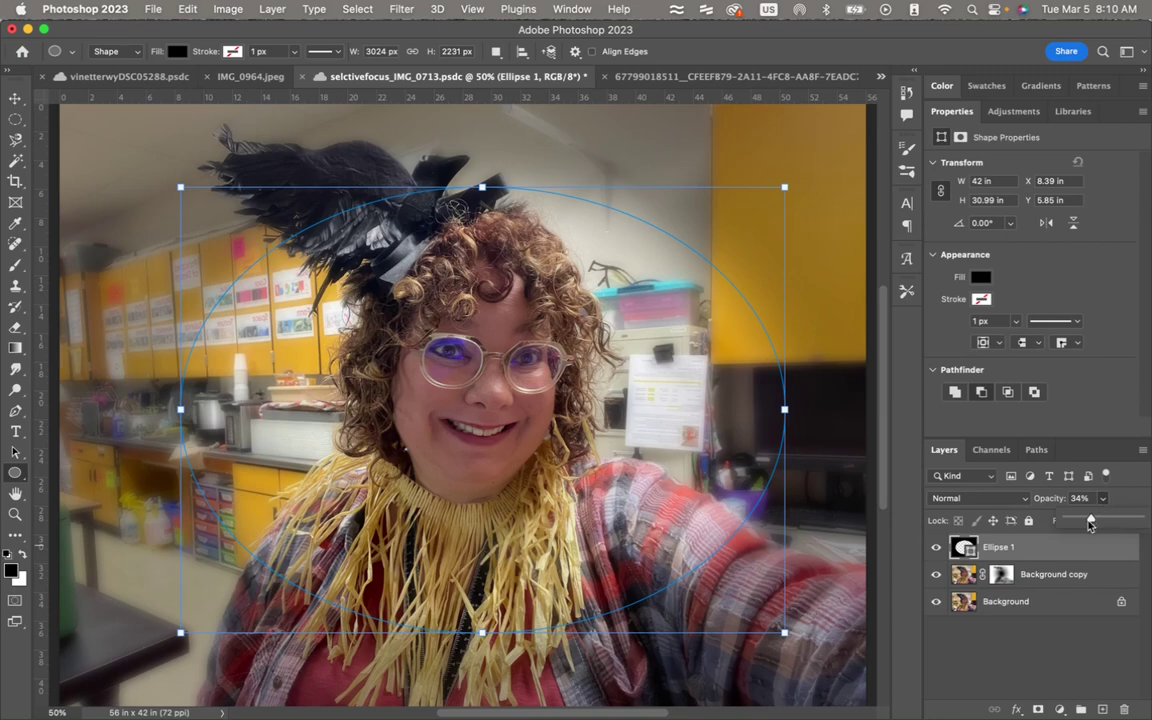
click(937, 549)
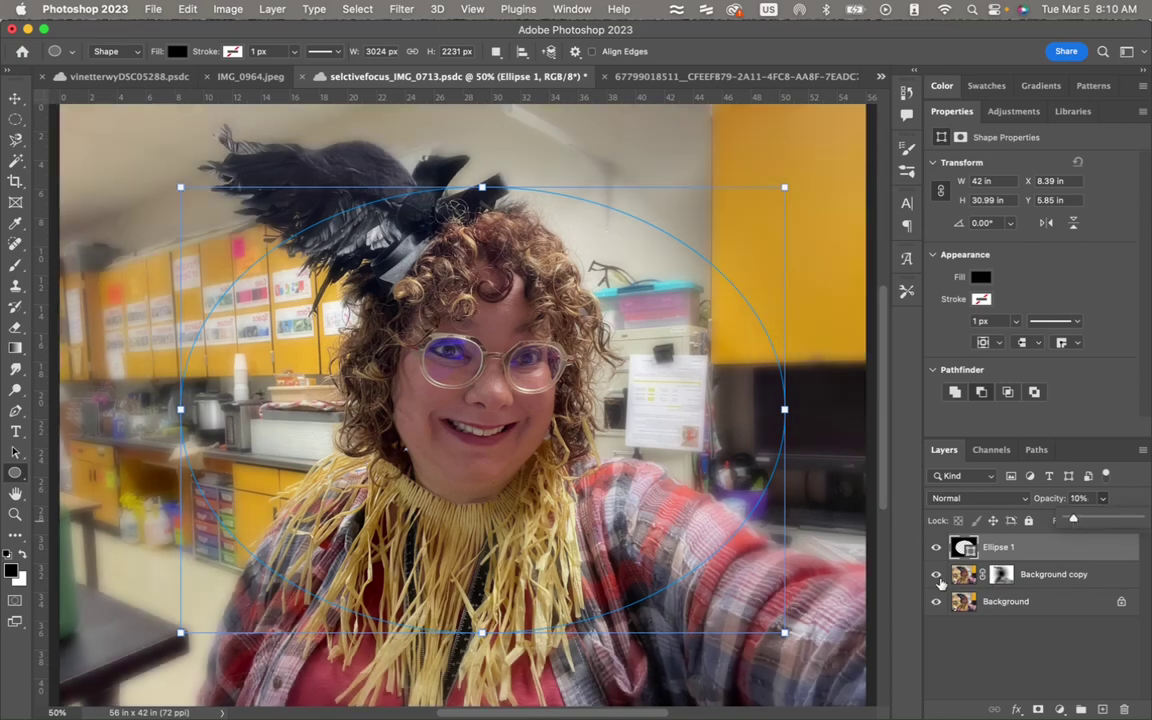
click(937, 549)
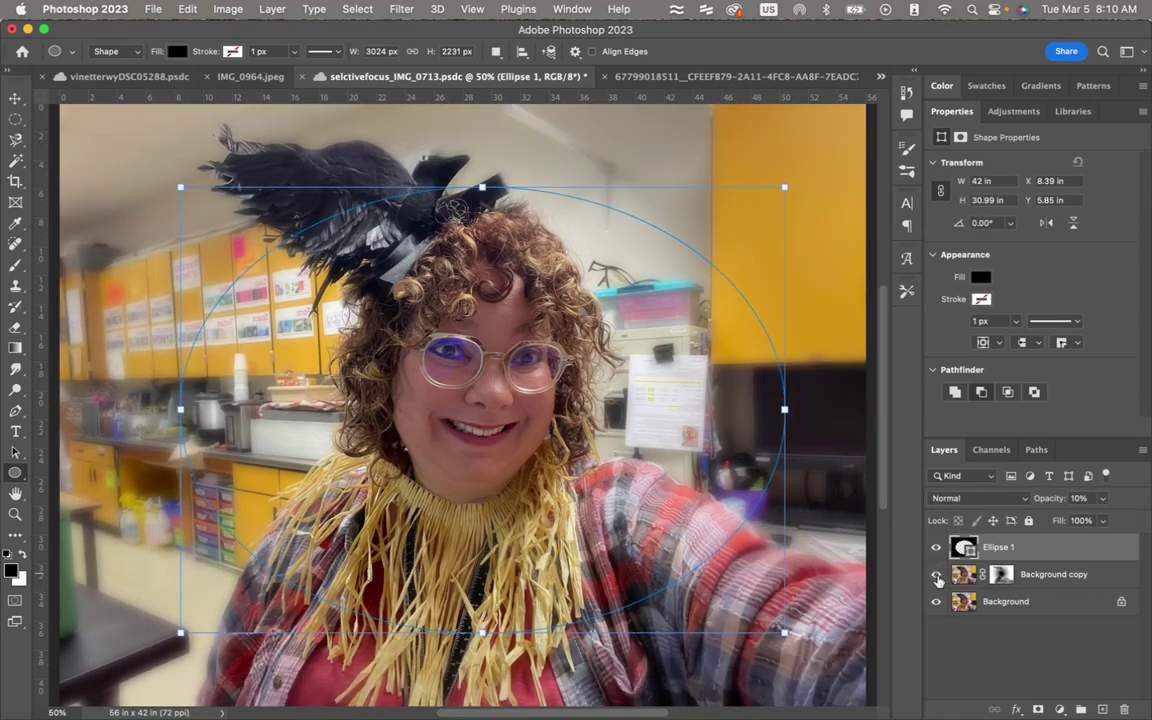
click(937, 577)
click(937, 549)
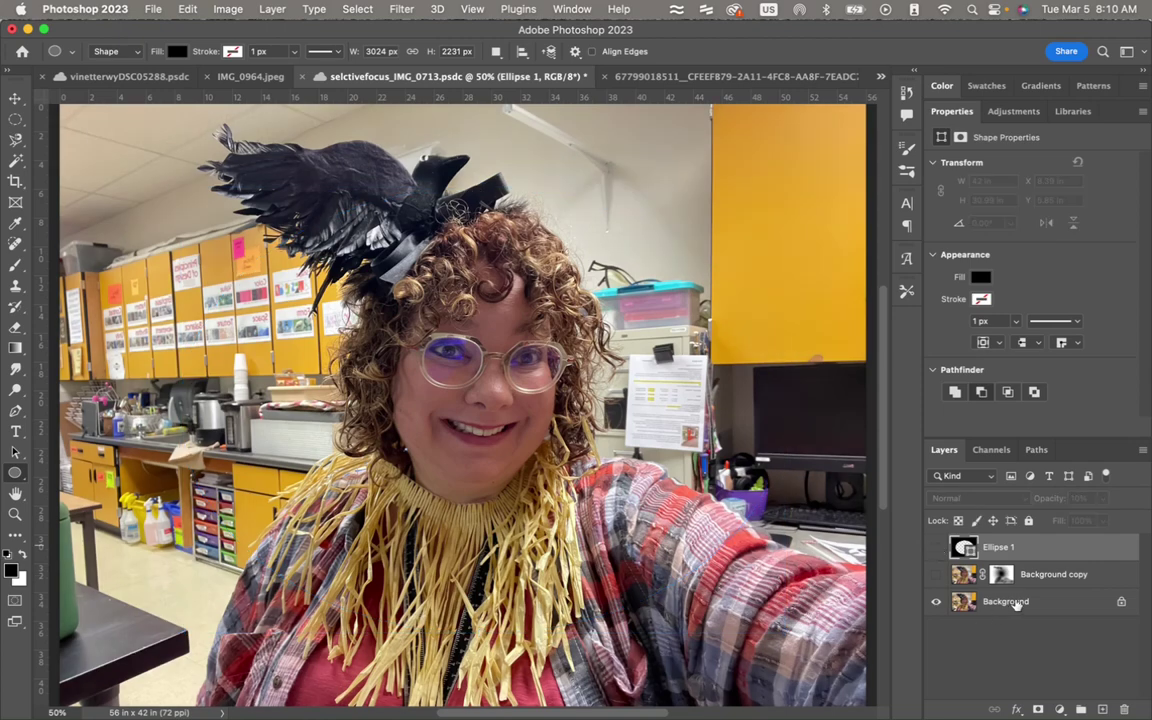
click(936, 577)
click(935, 549)
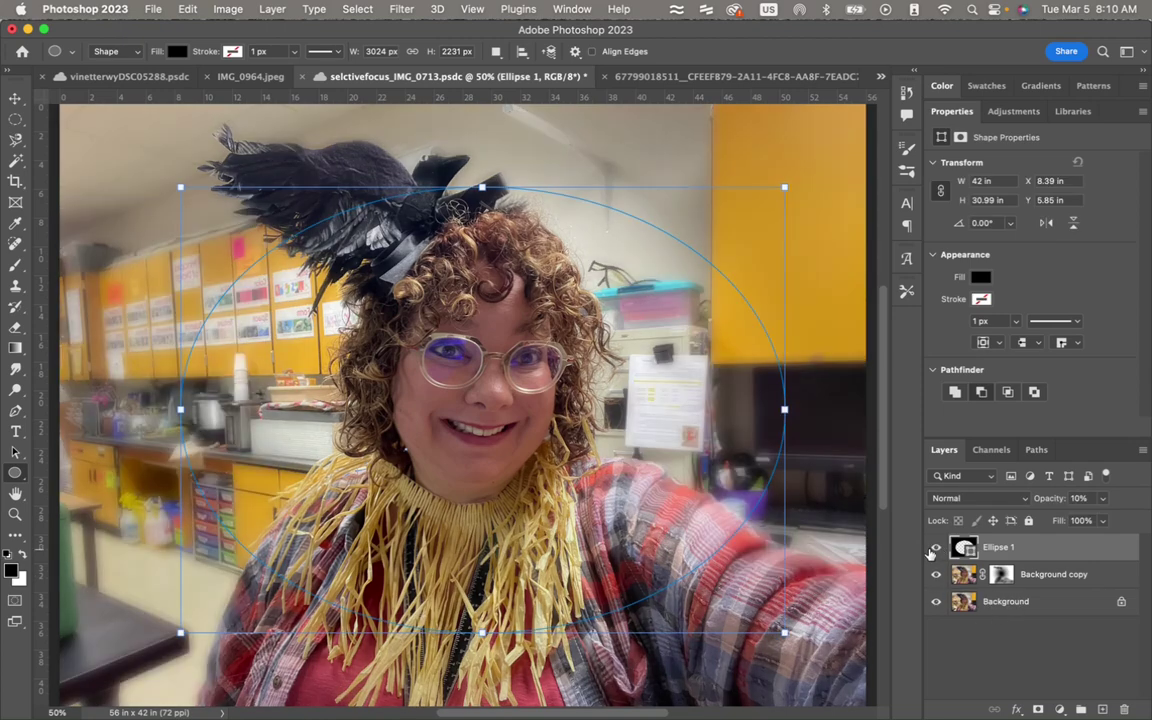
click(995, 604)
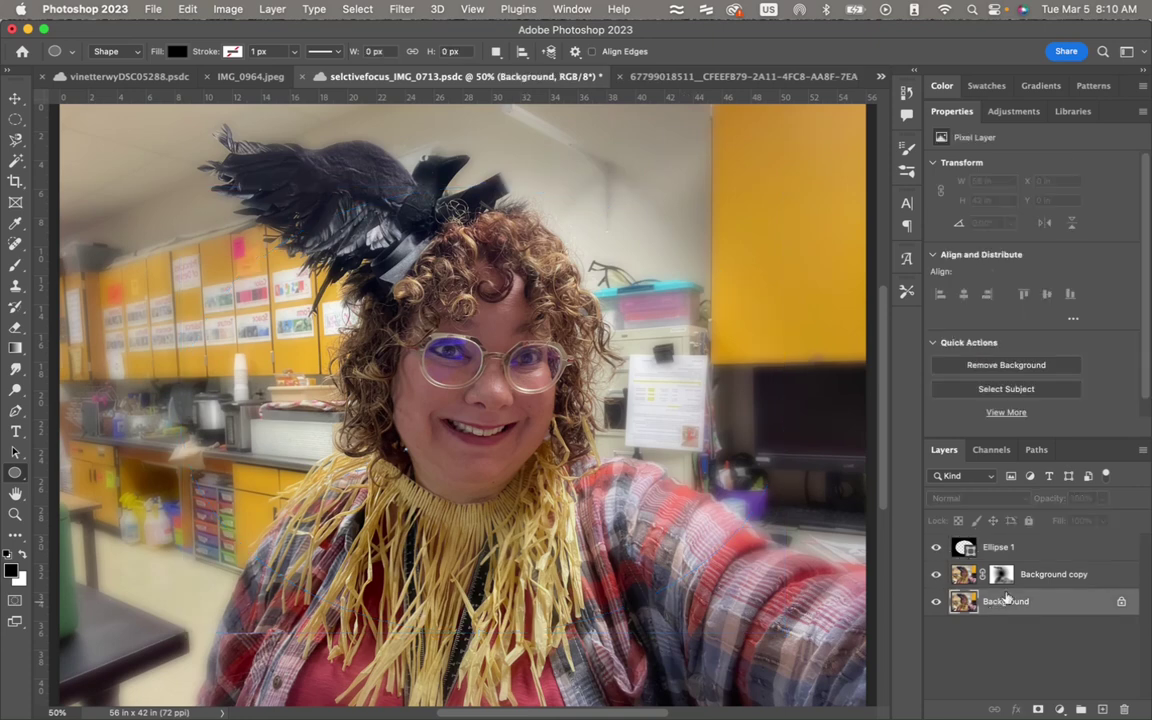
- Raise the Background copy layer's opacity to 100% and make its layer mask active
click(1010, 574)
click(1101, 498)
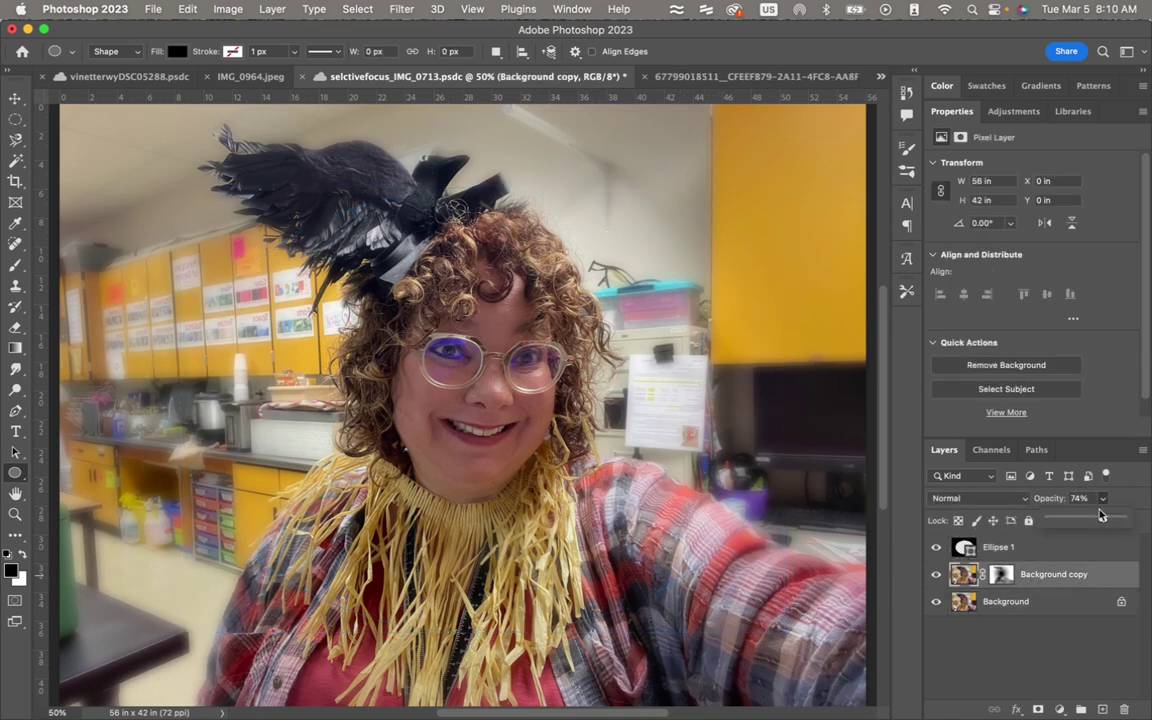
drag(1106, 520, 1090, 525)
drag(1091, 525, 1092, 525)
drag(1112, 526, 1119, 526)
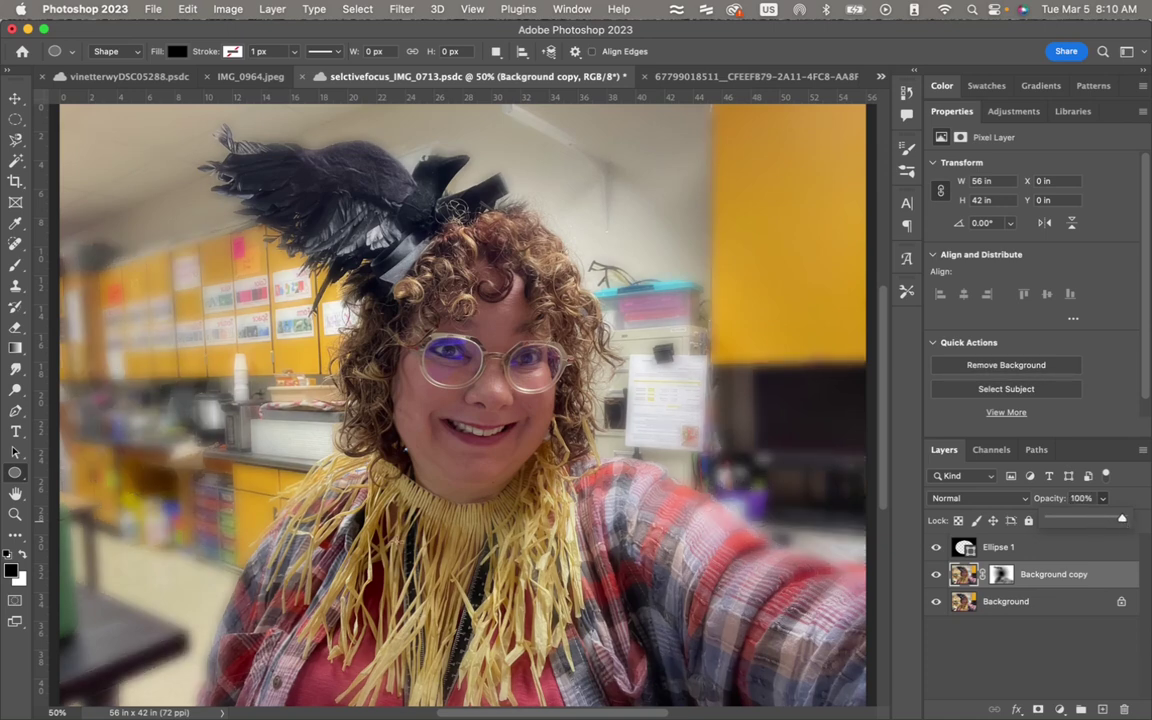
click(1002, 577)
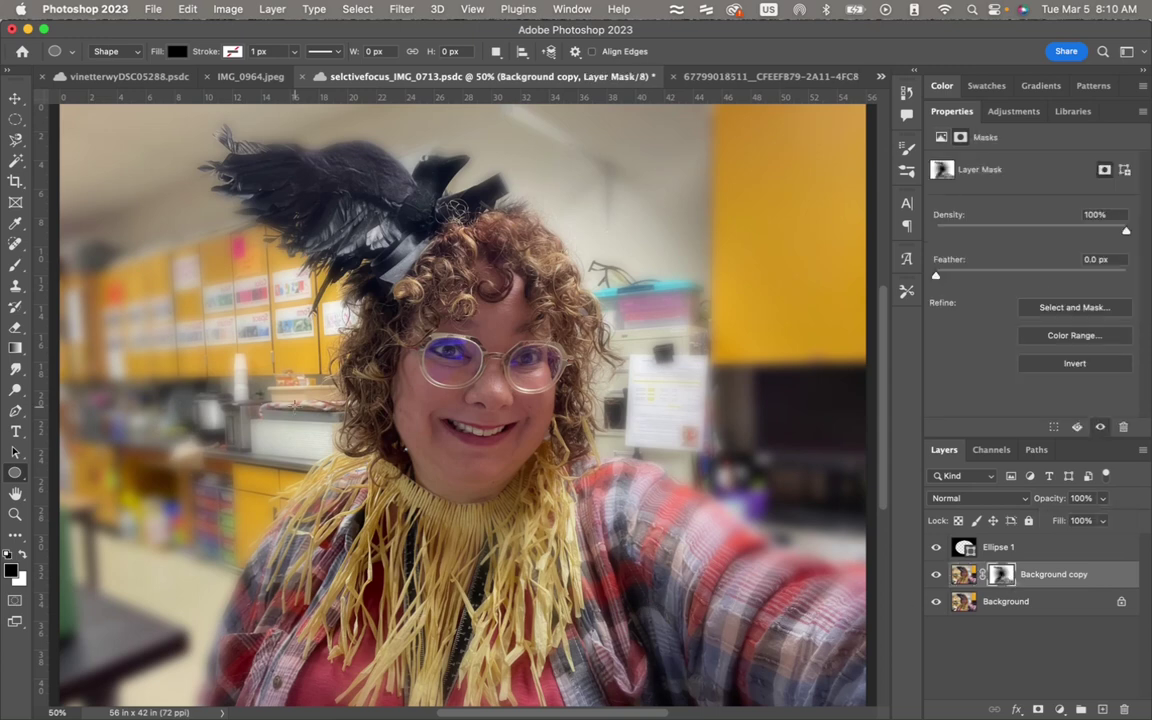
- Paint black on the Background copy mask at 15% brush opacity to partly sharpen the cabinets, counter and background beside the hair, undoing unwanted strokes
click(15, 266)
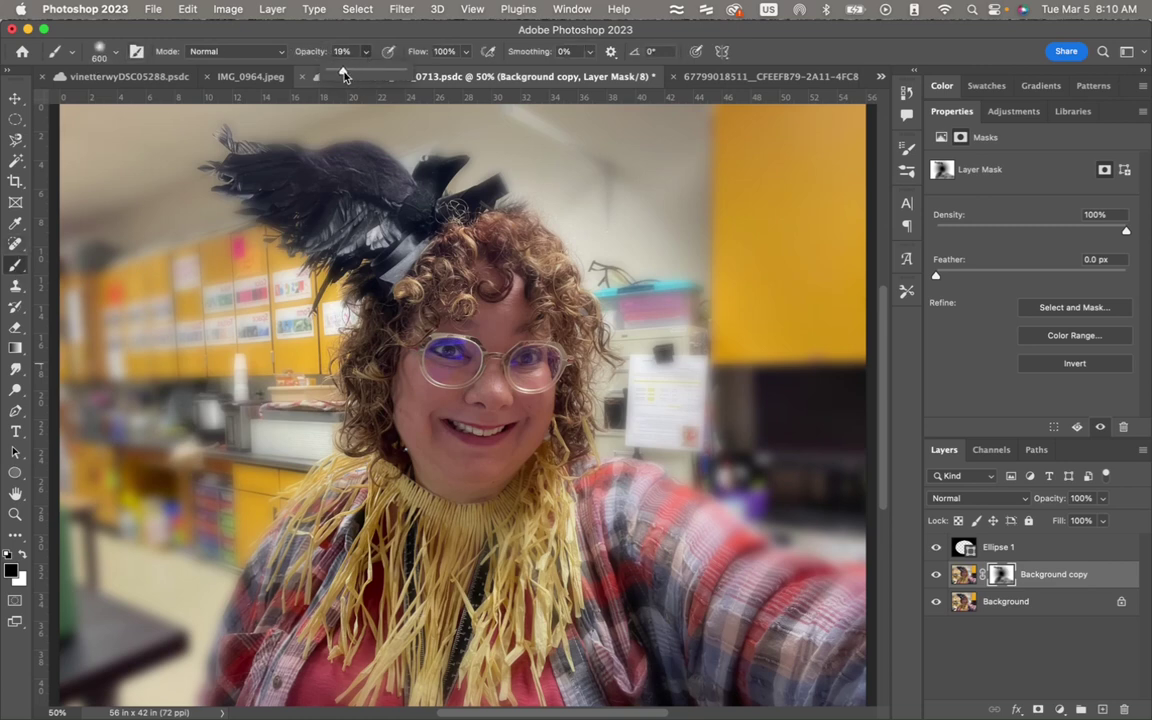
drag(343, 76, 339, 74)
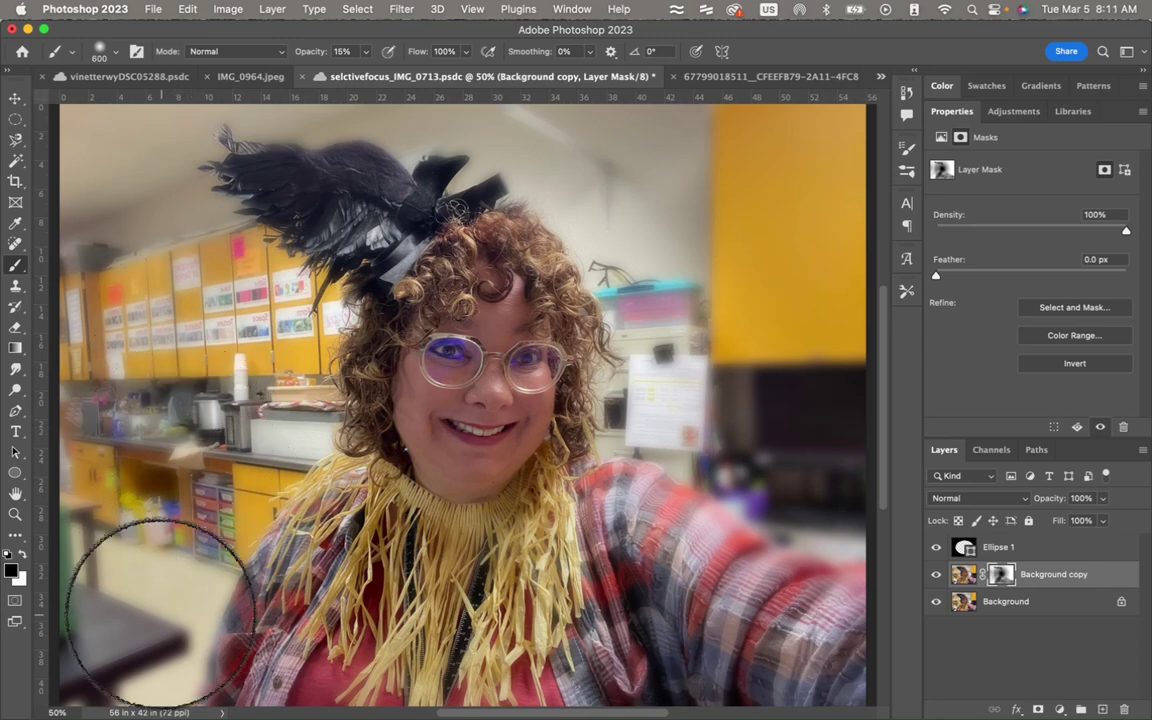
key(super+z)
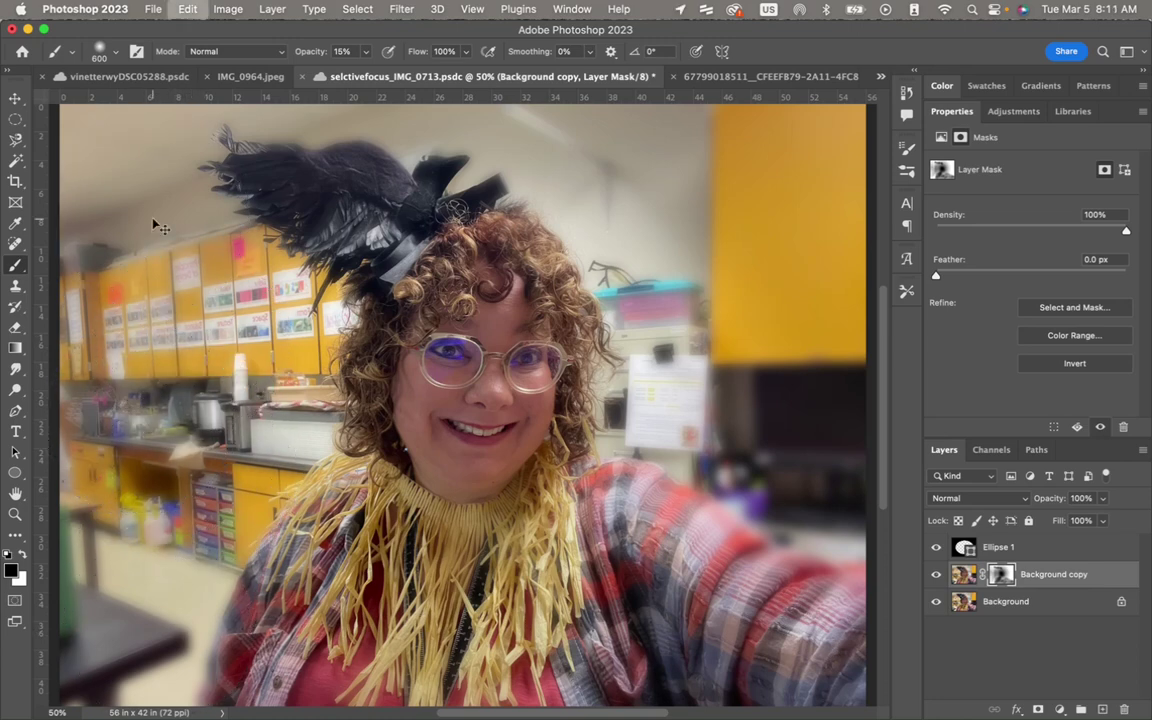
key(super+z)
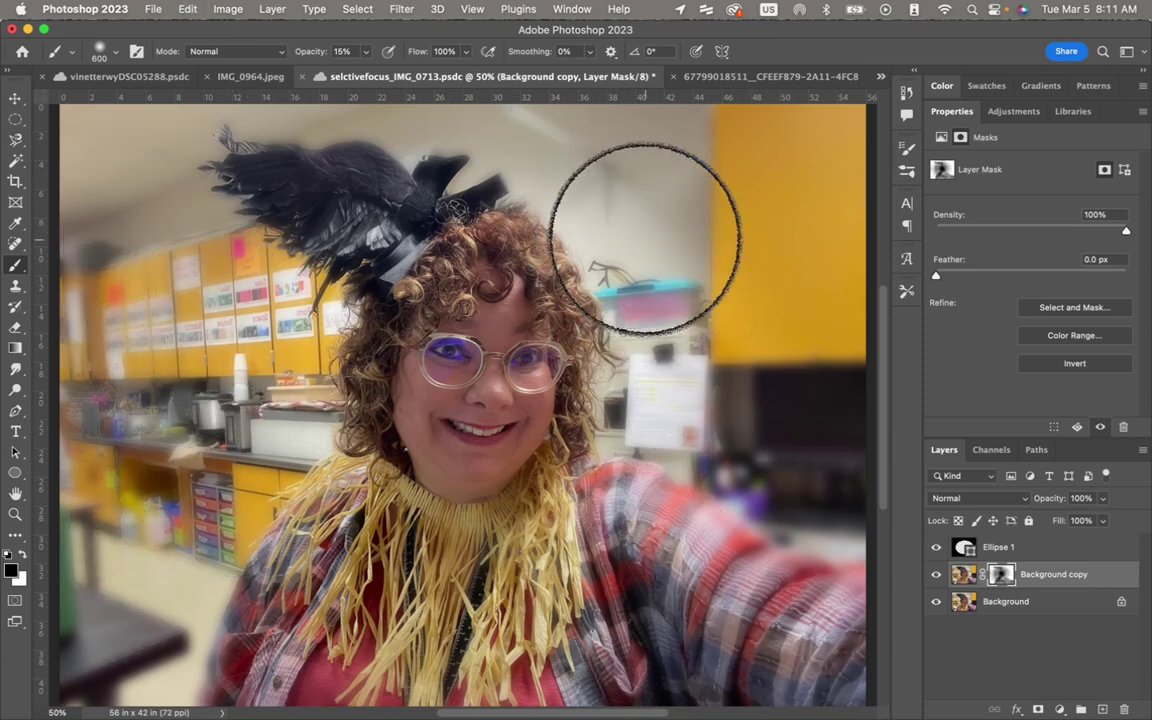
drag(810, 489, 633, 329)
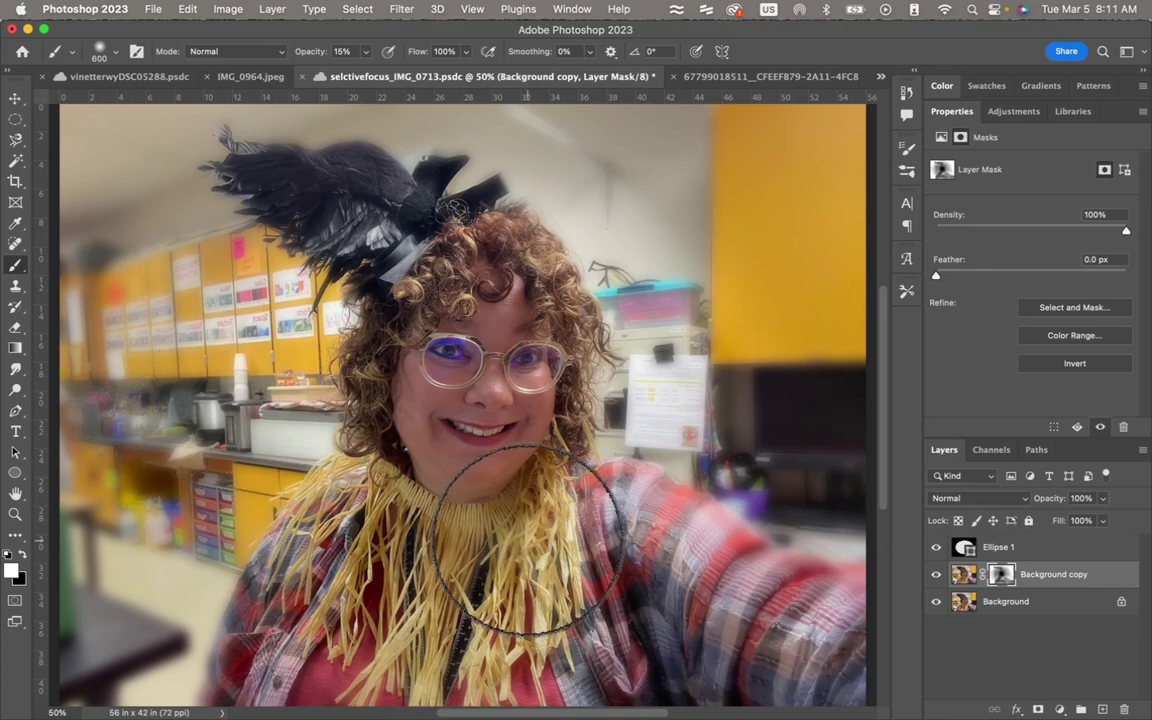
- Paint white on the mask at 100% brush opacity to restore the blur over the straw collar, plaid shirt and cabinets
click(365, 52)
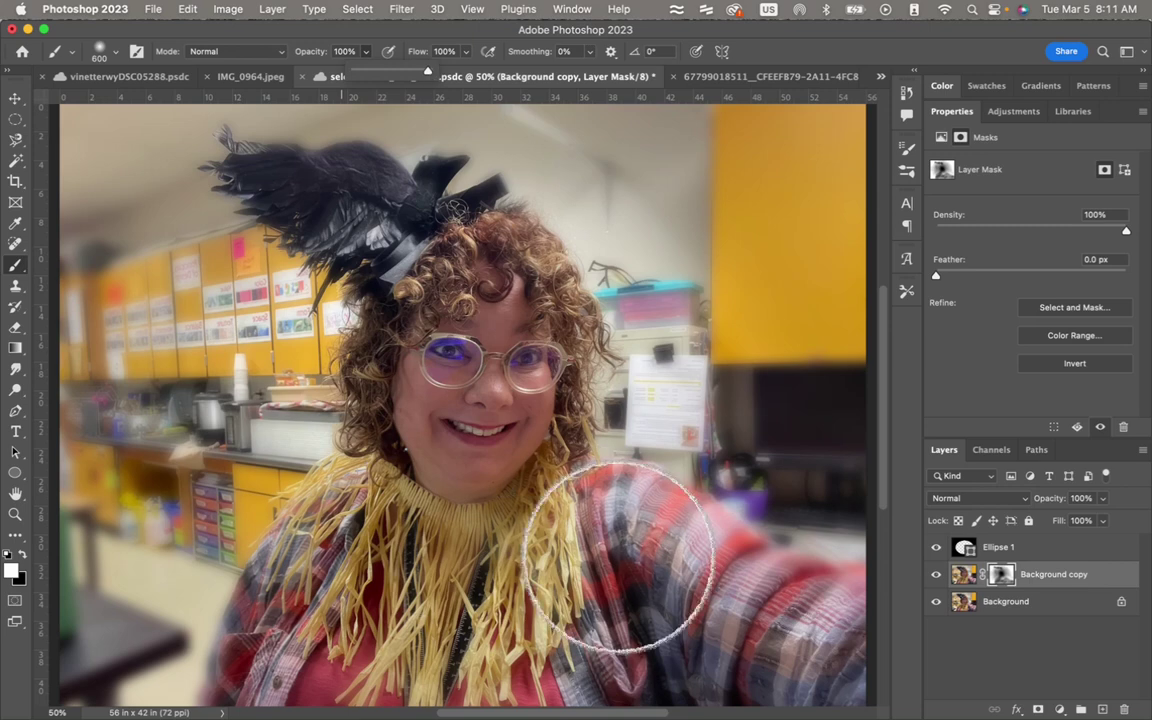
mouse_move(617, 553)
mouse_down()
mouse_move(376, 575)
mouse_move(568, 572)
mouse_move(305, 610)
mouse_move(457, 630)
mouse_move(245, 622)
mouse_move(497, 667)
mouse_move(287, 592)
mouse_move(263, 517)
mouse_move(350, 620)
mouse_move(496, 655)
mouse_move(691, 547)
mouse_move(646, 640)
mouse_move(818, 559)
mouse_move(804, 626)
mouse_move(769, 668)
mouse_move(398, 671)
mouse_move(194, 658)
mouse_move(141, 641)
mouse_move(161, 515)
mouse_move(198, 490)
mouse_move(234, 361)
mouse_move(229, 288)
mouse_move(176, 288)
mouse_move(145, 226)
mouse_move(167, 552)
mouse_up()
key(super+s)
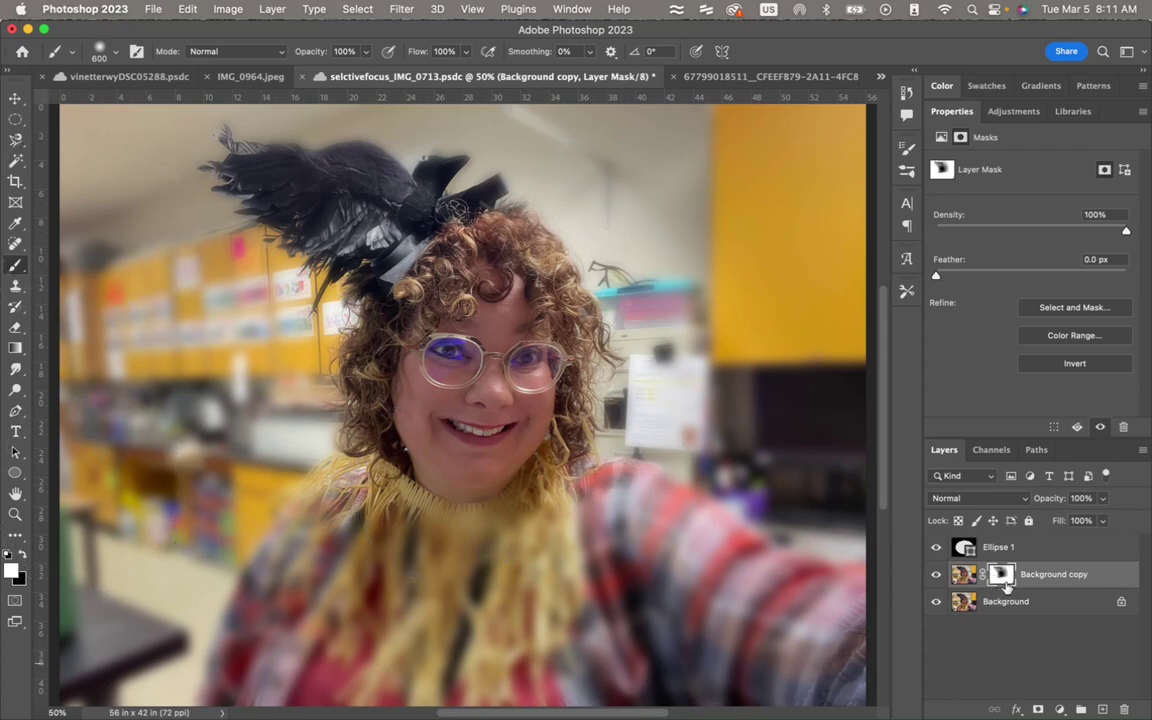
- Paint black on the mask at 59% brush opacity over the cabinets and nearby shoulder, and at 14% over the straw collar and outstretched sleeve
click(25, 555)
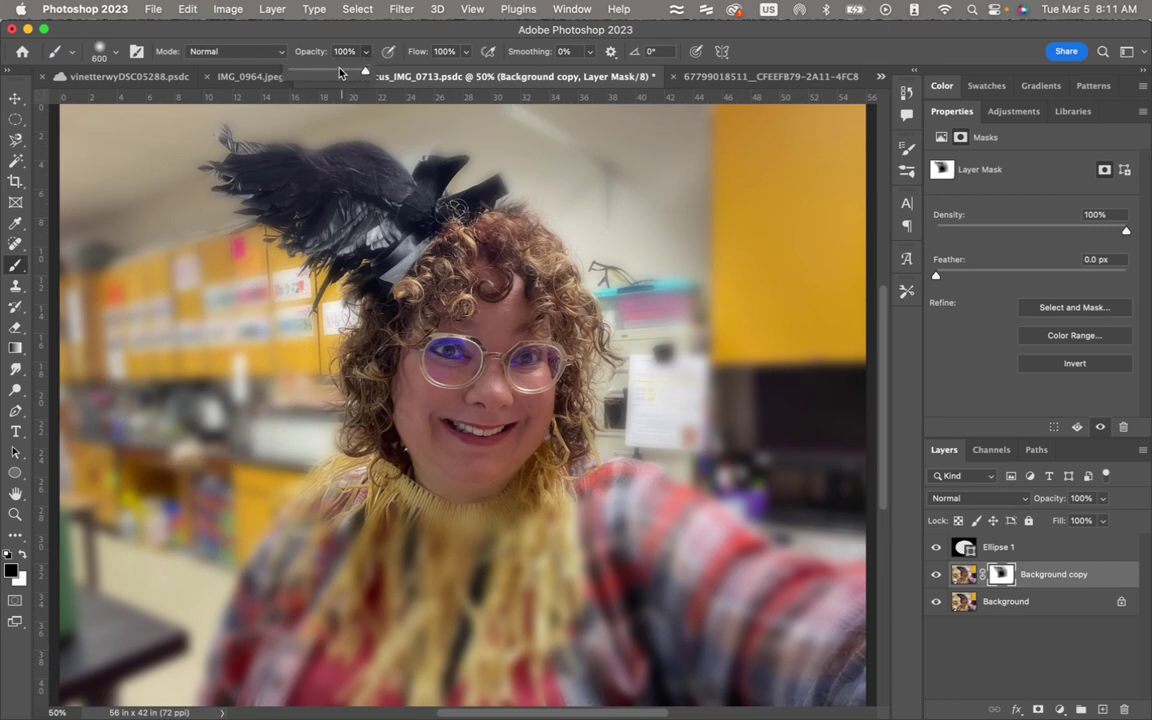
mouse_move(213, 334)
mouse_down()
mouse_move(237, 329)
mouse_move(275, 520)
mouse_move(278, 321)
mouse_move(257, 597)
mouse_move(285, 565)
mouse_up()
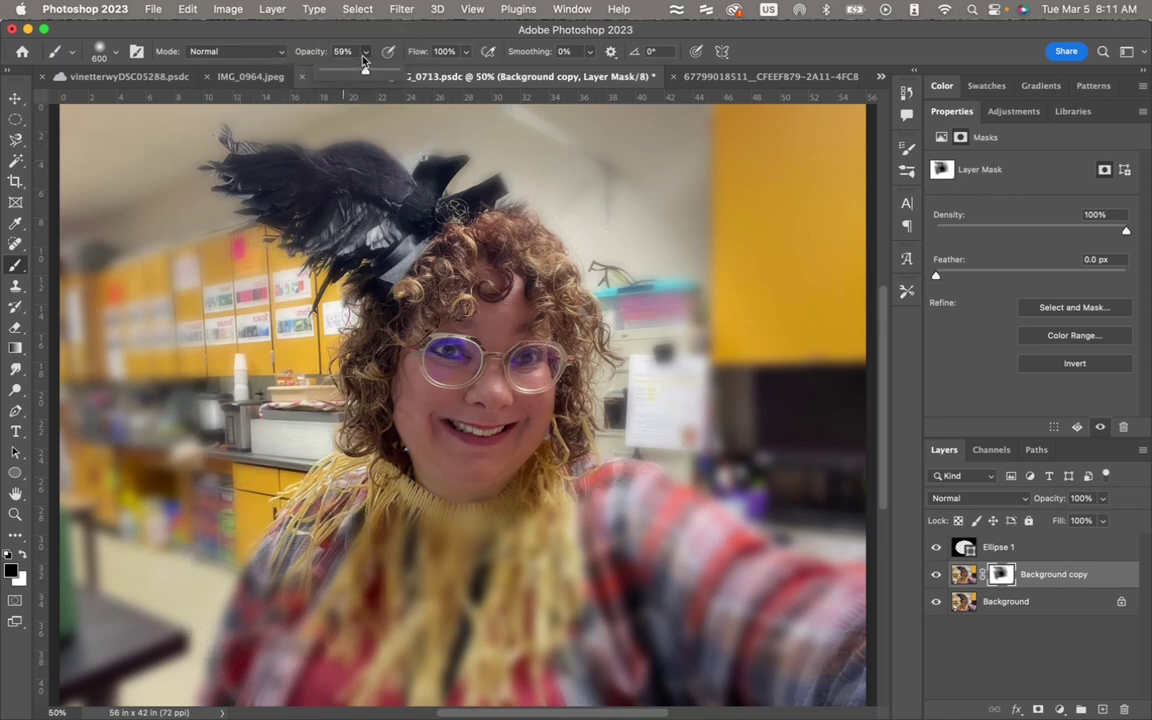
click(332, 76)
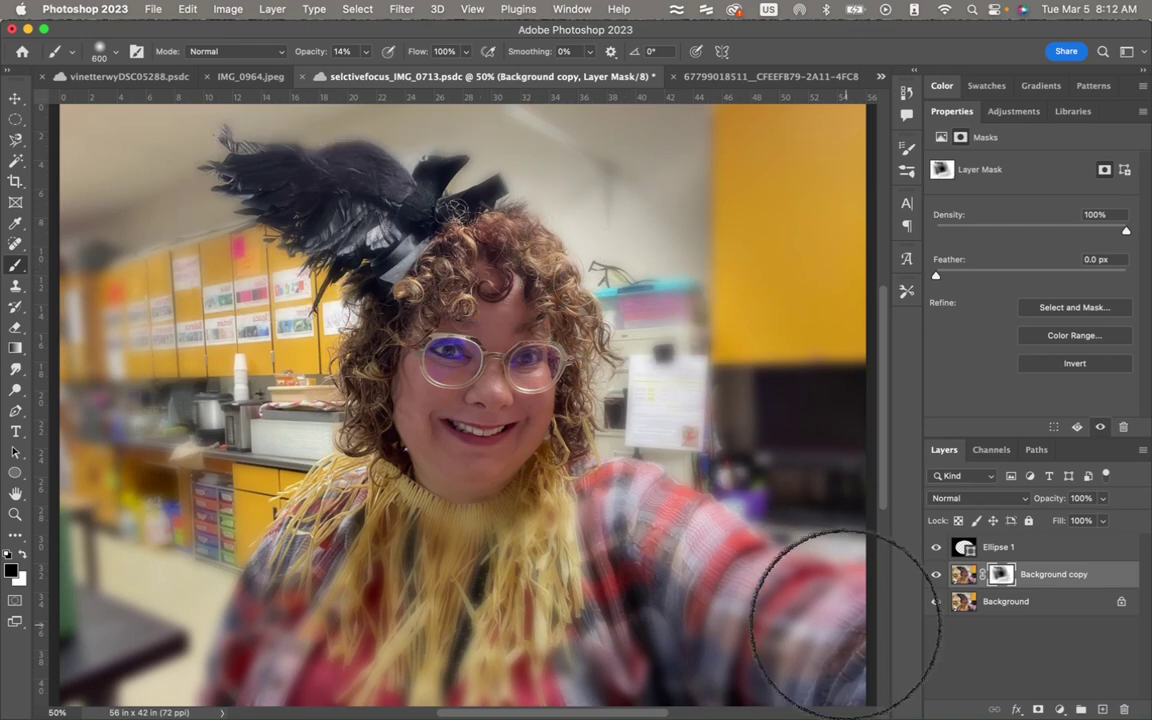
- Save the layered document to Creative Cloud as a new file, using the name selctivefocus_IMG_0713
click(994, 478)
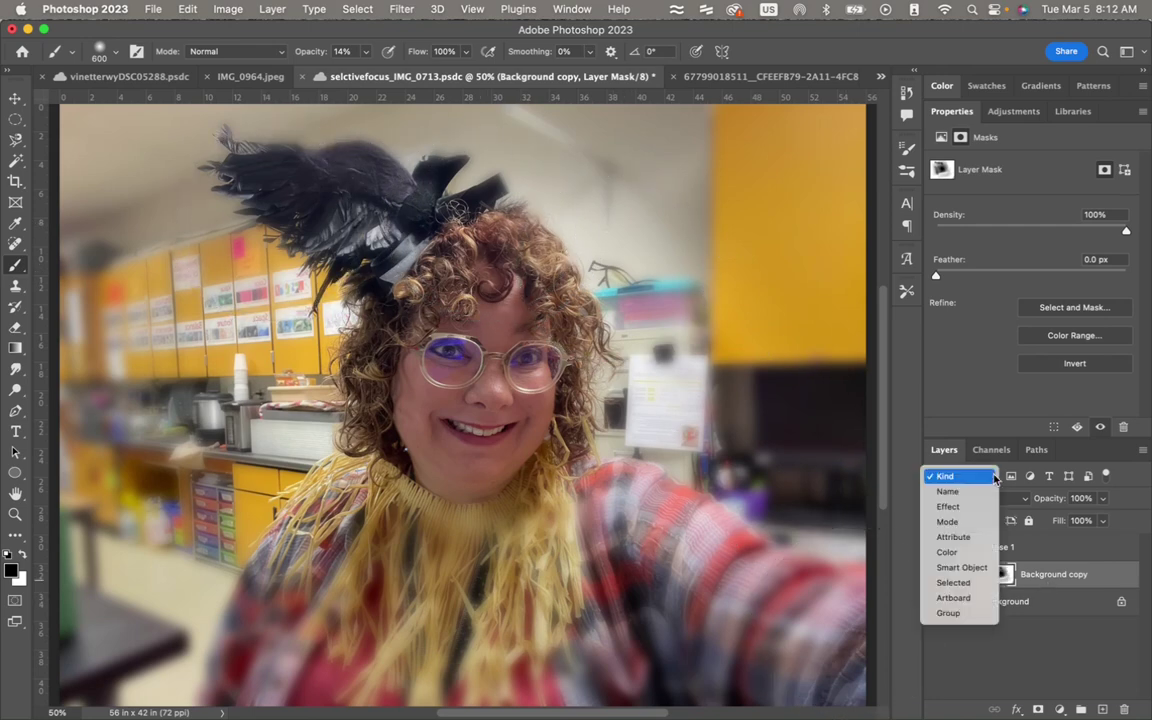
click(152, 9)
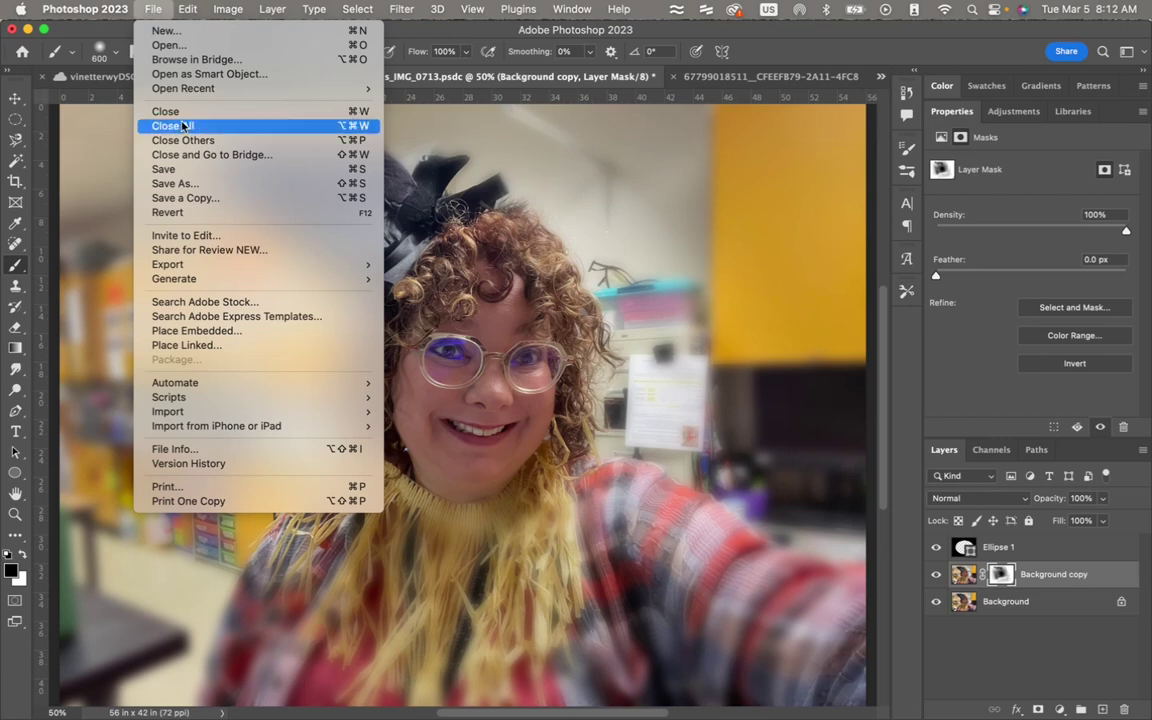
click(222, 186)
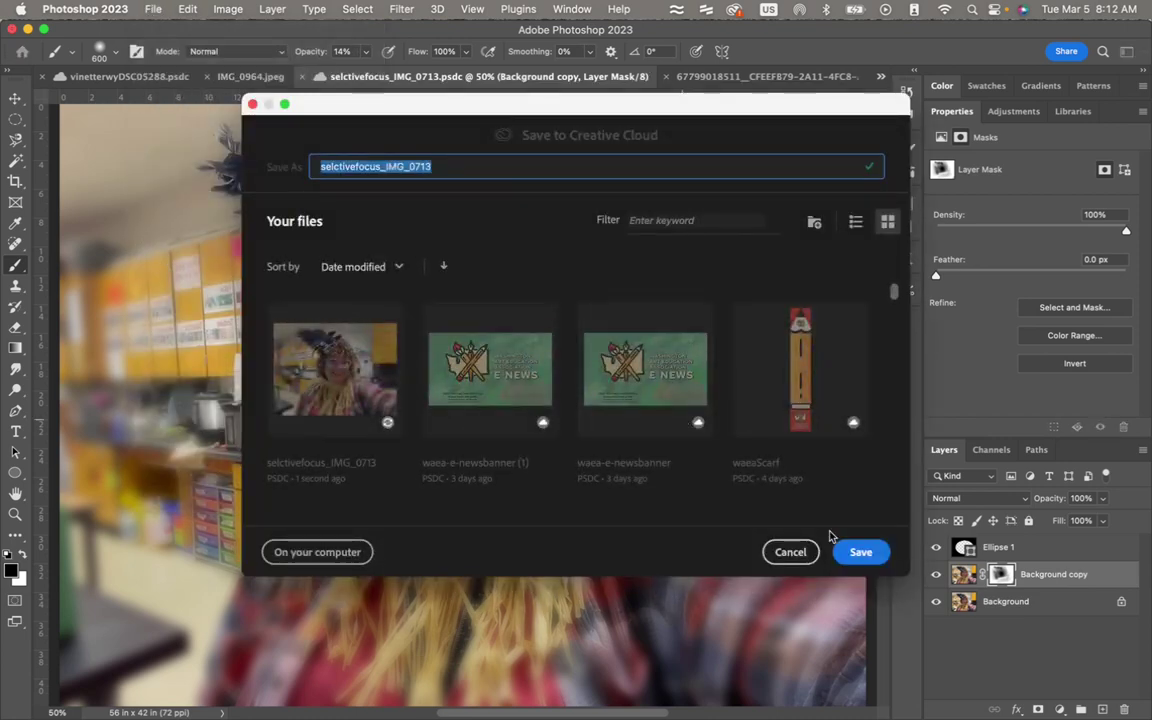
click(848, 549)
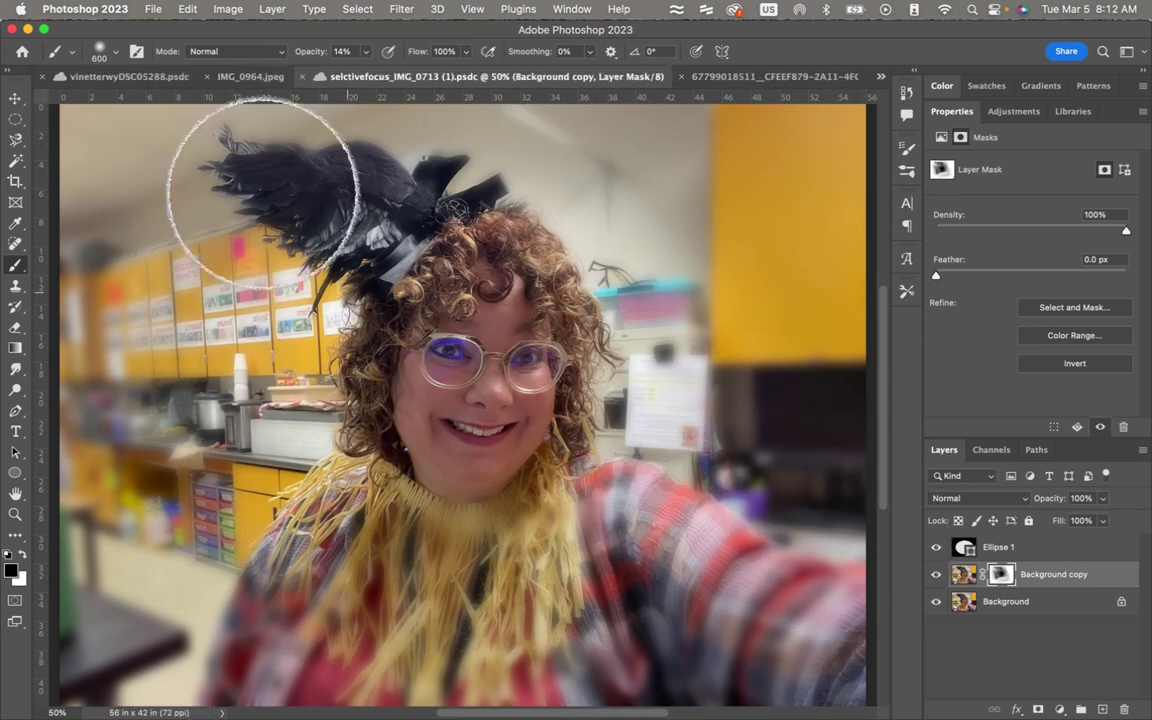
- Quick-export the portrait as selctivefocus_IMG_0713 (1).png into the iCloud Documents folder
click(150, 9)
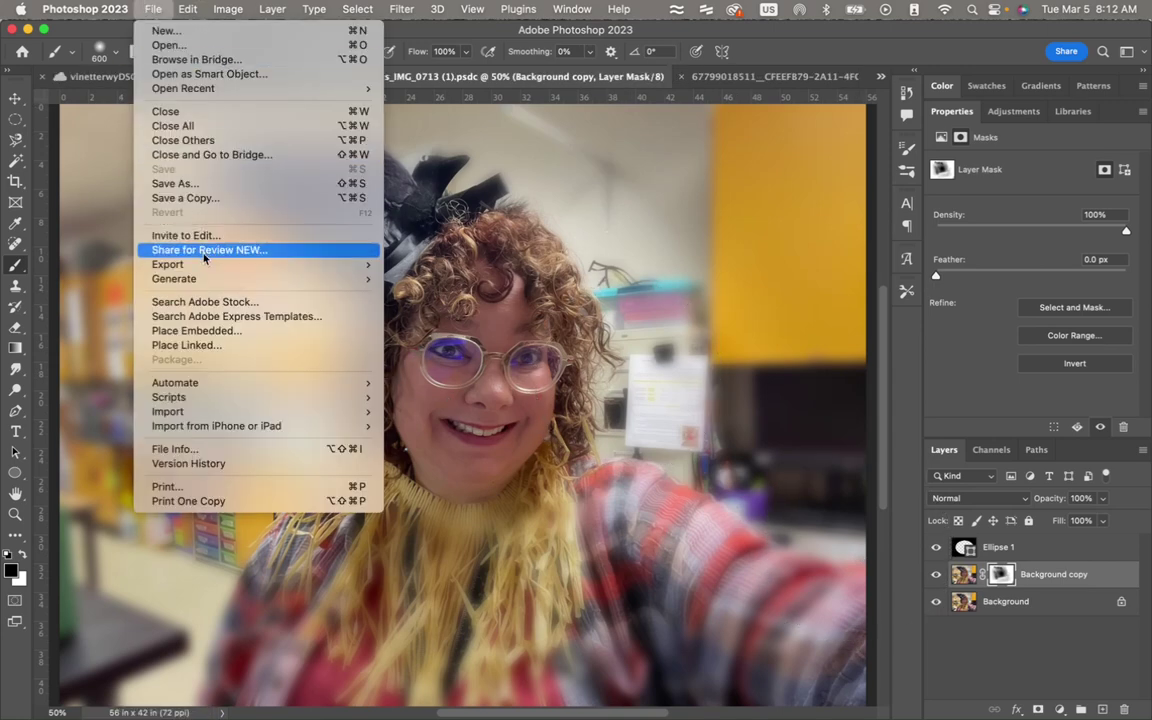
mouse_move(205, 265)
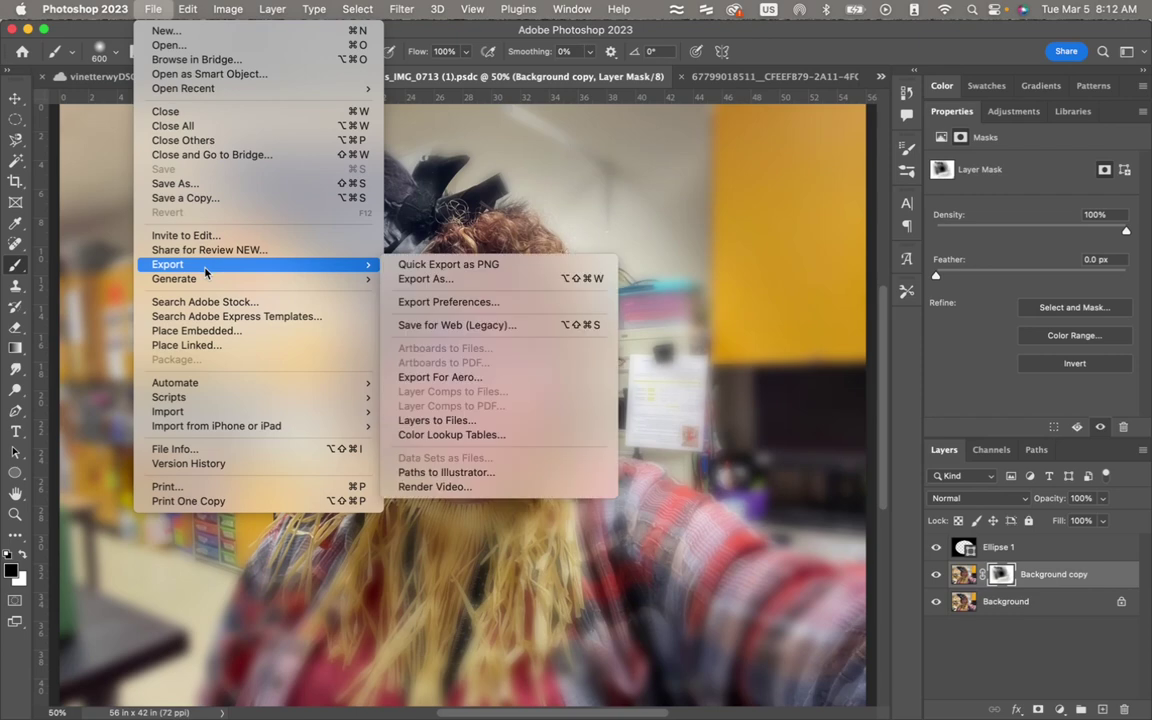
click(446, 265)
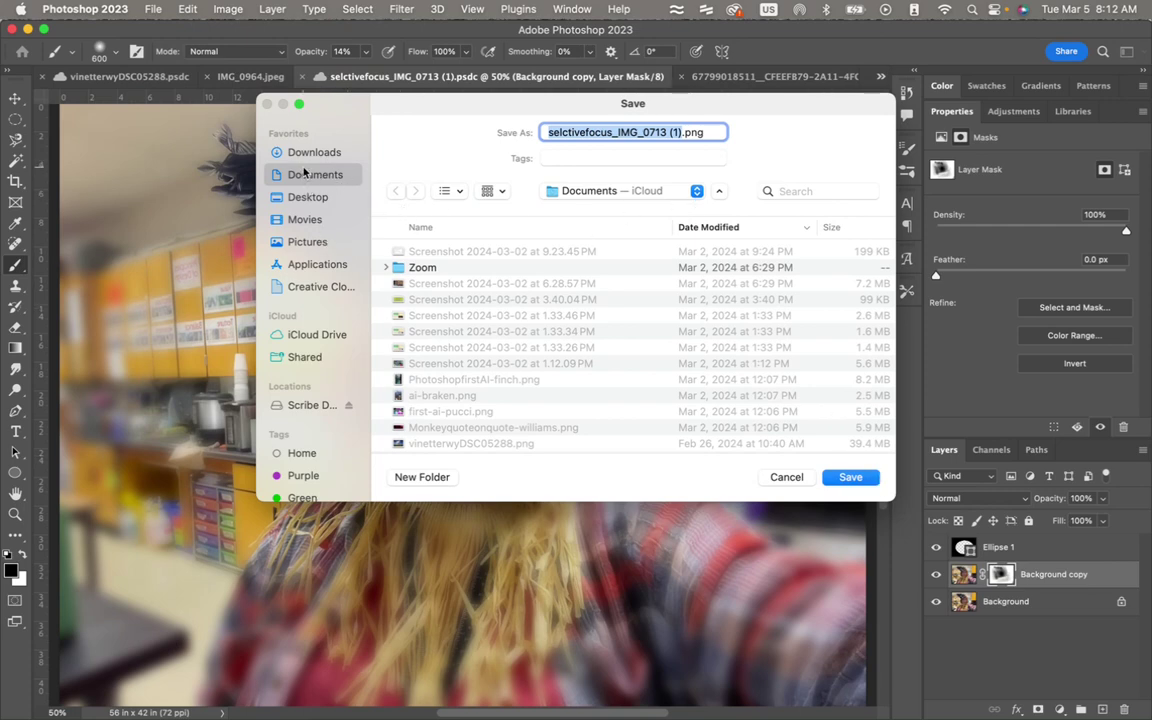
click(850, 478)
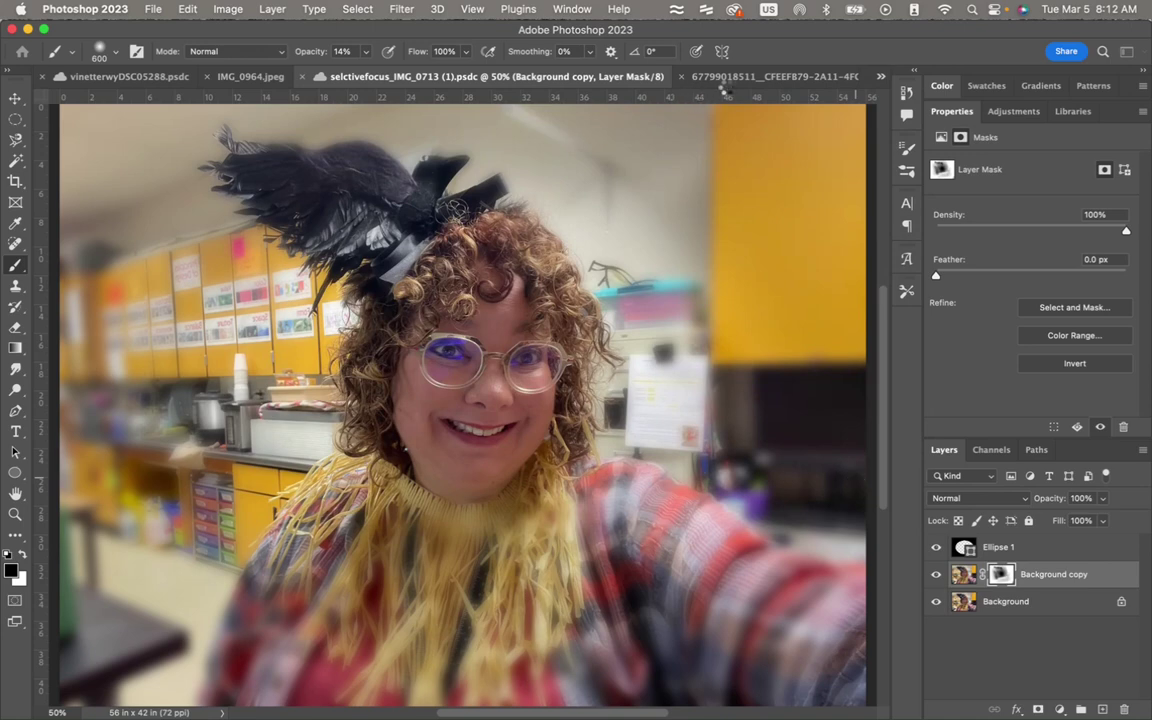
- Show the open calla lily photo and switch to the 23-24 Photo 1 Department Google Classroom page in Chrome
click(728, 80)
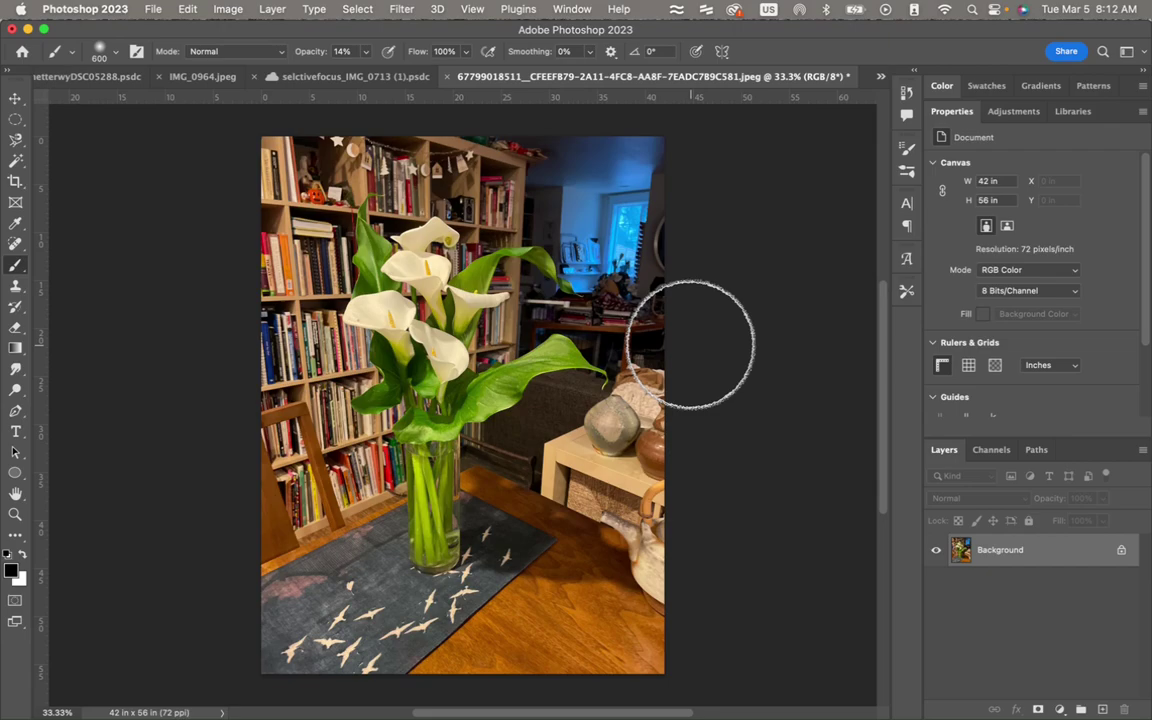
key(ctrl+Up)
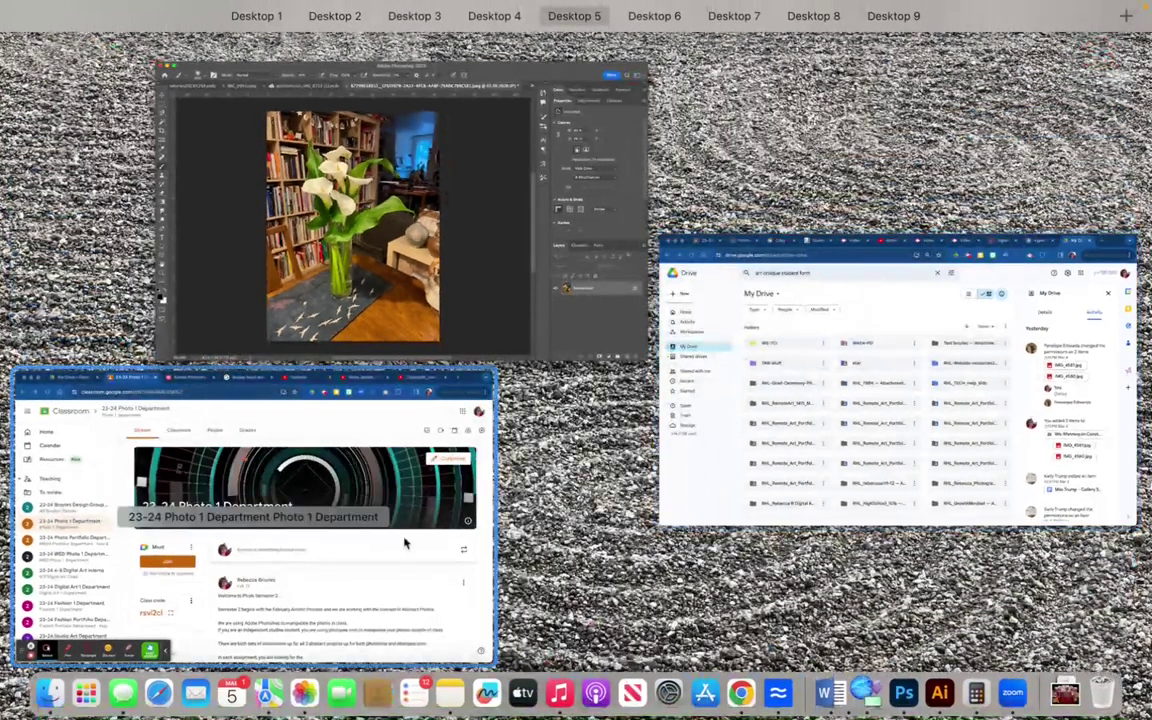
click(404, 543)
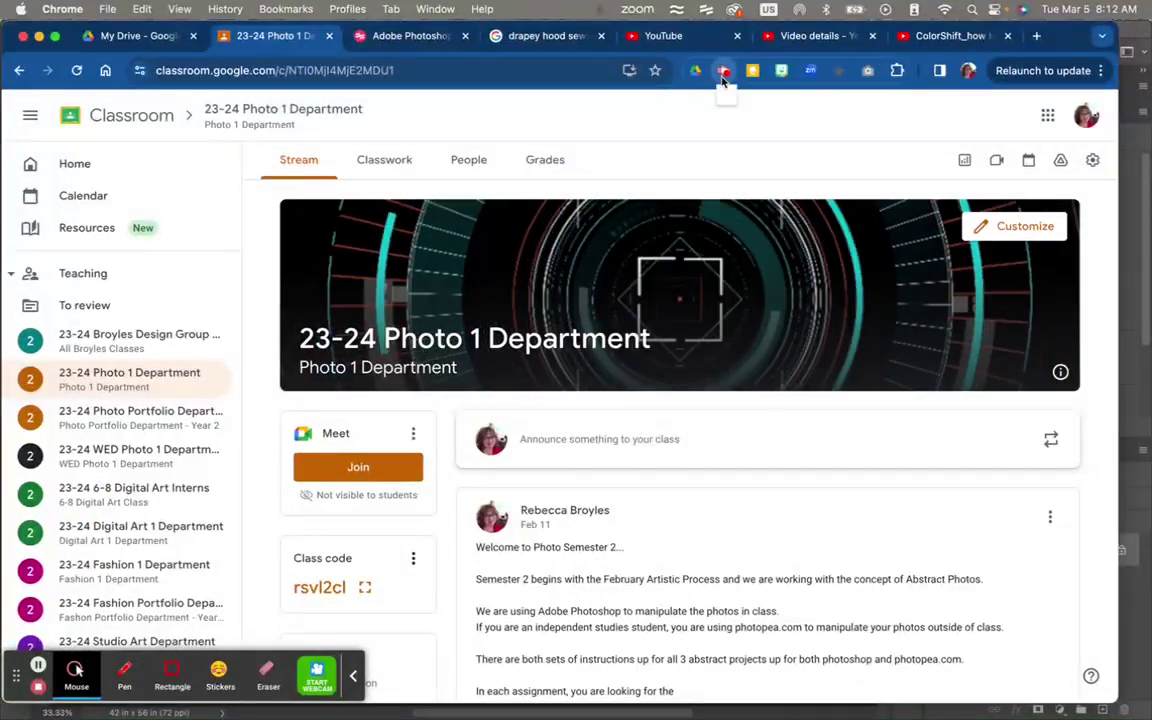